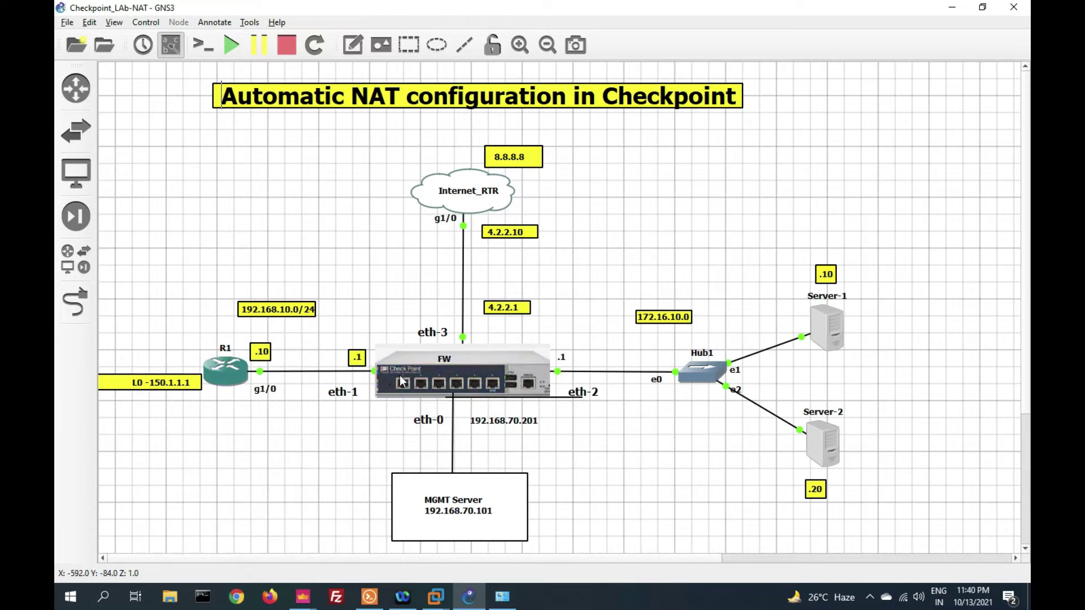
Review the topology by highlighting the R1 inside segment, the server segment with Hub1, and the Internet router area.
left_click(139, 358)
left_click_drag(138, 358, 250, 422)
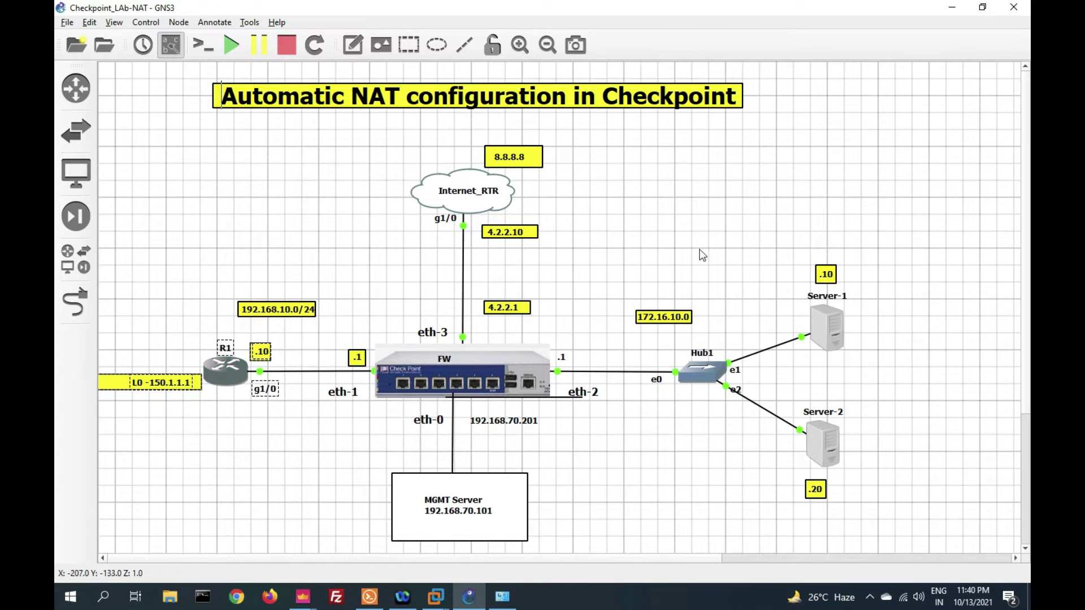
left_click_drag(686, 252, 907, 487)
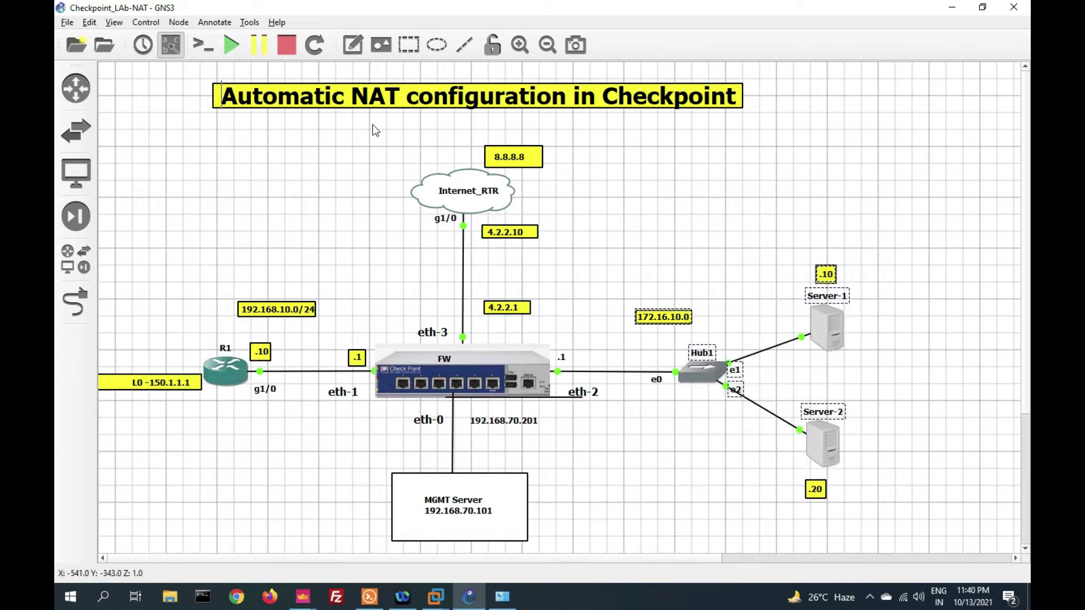
left_click_drag(381, 136, 593, 243)
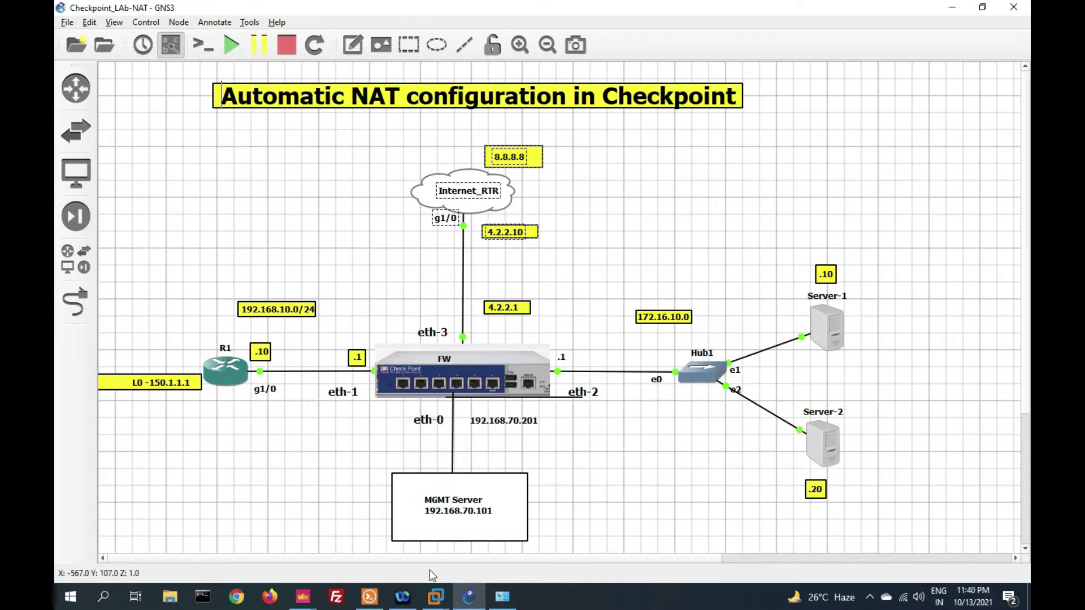
Switch to the R1 console in Solar-PuTTY and ping the Internet address 8.8.8.8.
left_click(375, 596)
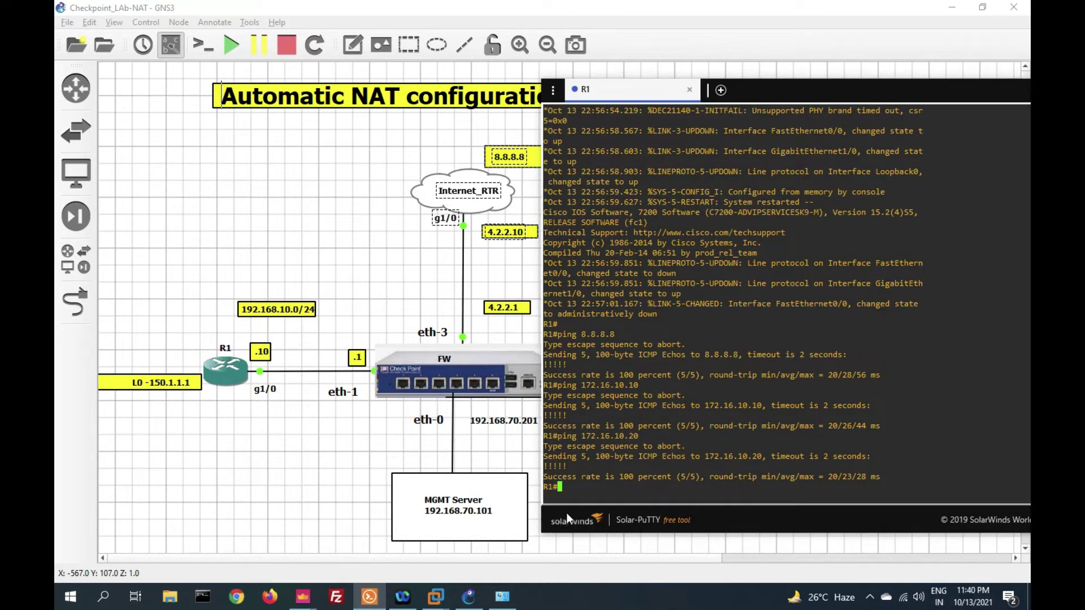
key("Return")
key("Return")
key("Return")
key("Return")
key("Return")
key("Return")
key("Return")
key("Return")
key("Return")
key("Return")
key("Return")
key("Return")
key("Return")
key("Return")
key("Return")
key("Return")
key("Return")
key("Return")
key("Return")
key("Return")
type("ping 8.8.8.8")
key("Return")
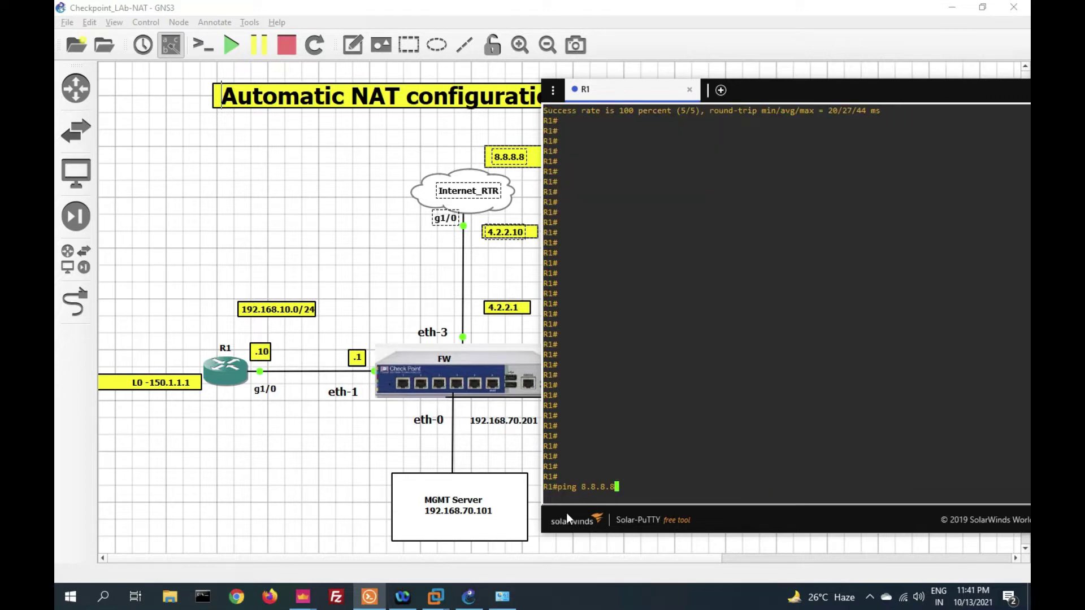
key("Return")
key("Return")
key("Return")
key("Return")
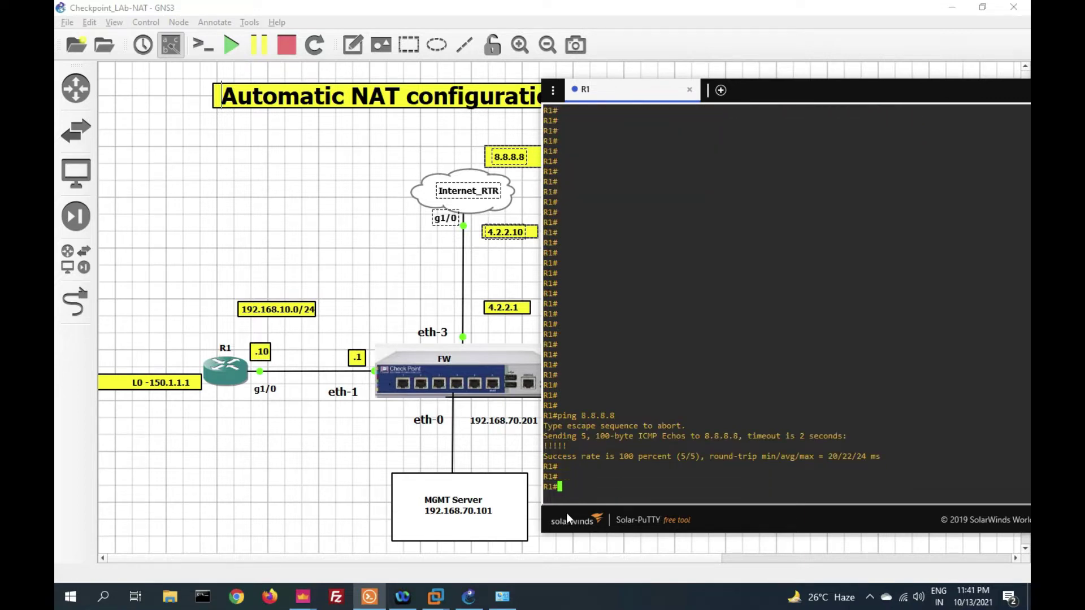
Ping both servers from R1, 172.16.10.10 and 172.16.10.20.
type("ping 172.16.10.20")
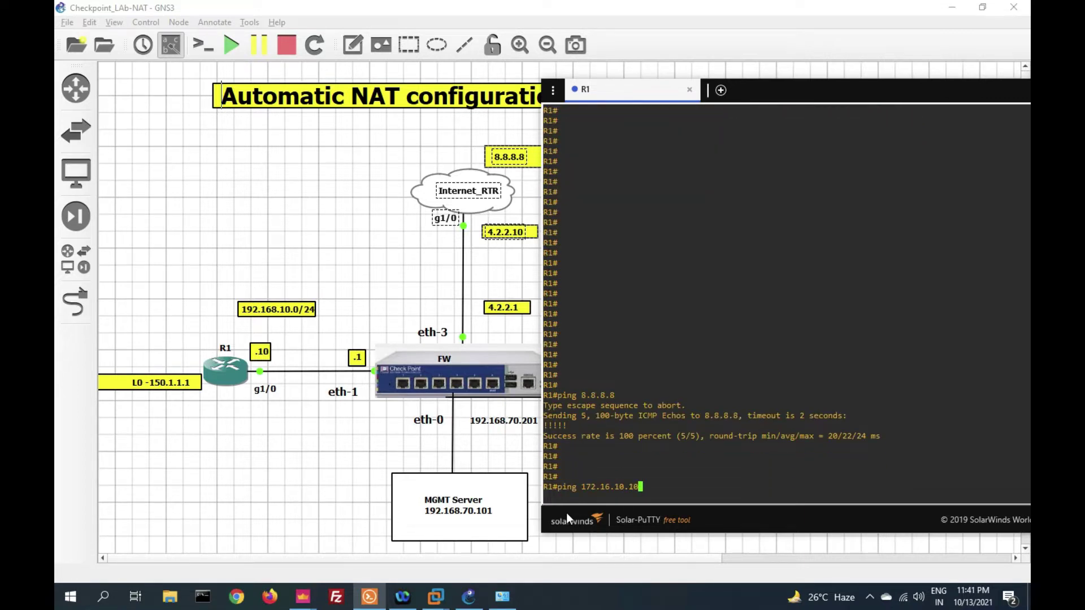
key("Return")
key("Up")
key("Up")
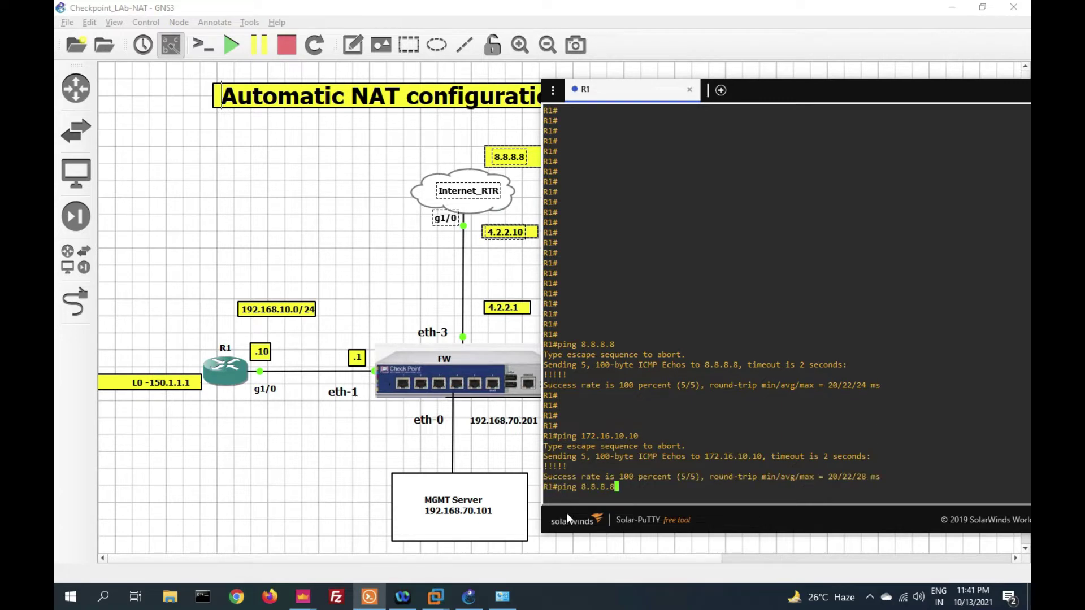
key("Down")
key("BackSpace")
key("BackSpace")
type("20")
key("Return")
key("Return")
key("Return")
key("Return")
key("Return")
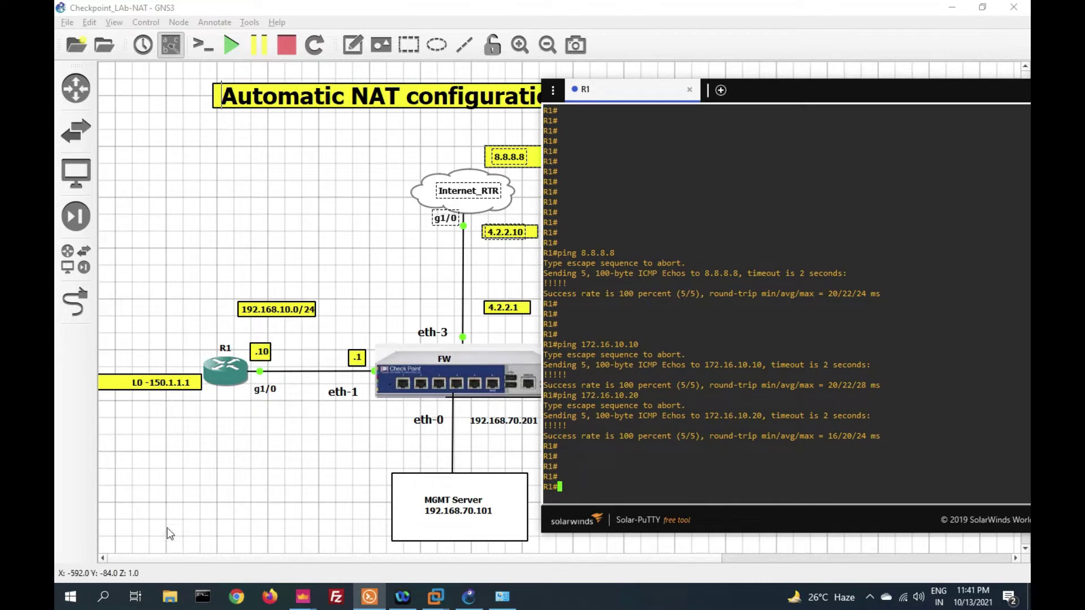
Switch to the SmartConsole window of the SMS and list the existing network objects.
left_click(254, 472)
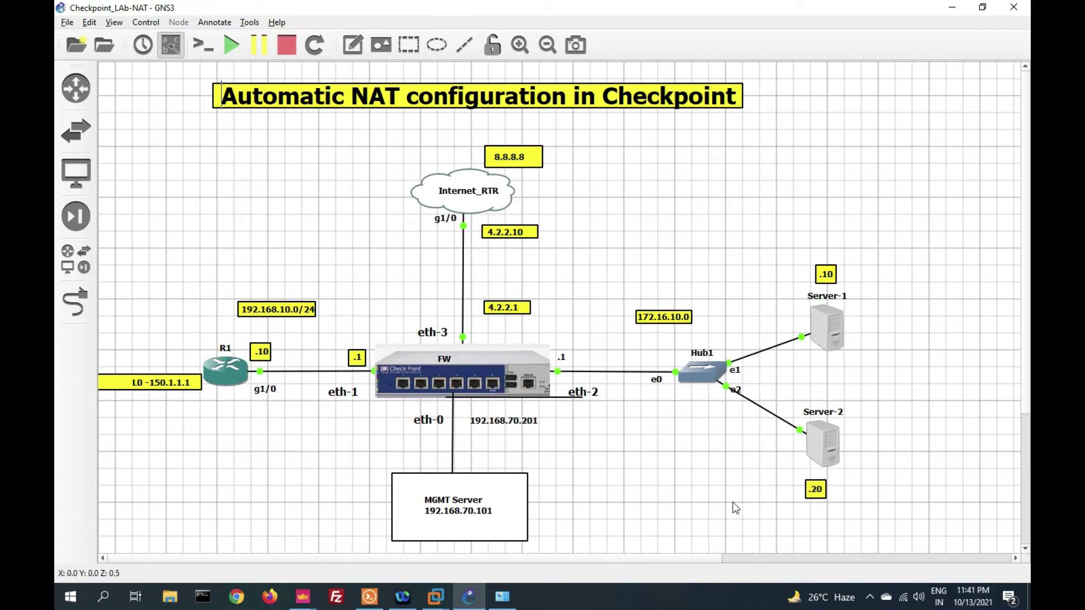
mouse_move(303, 596)
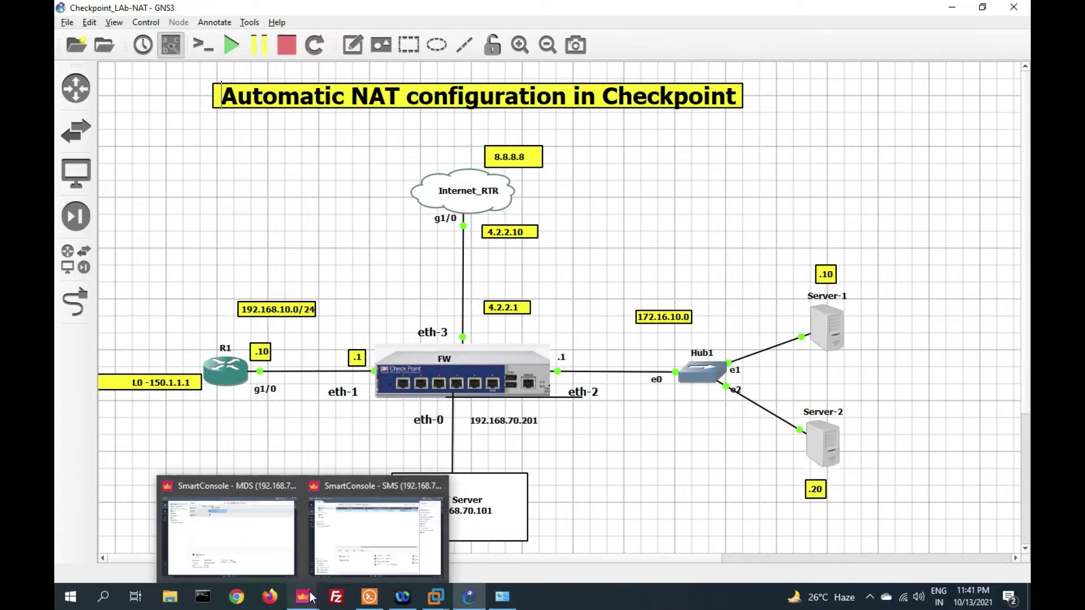
left_click(353, 535)
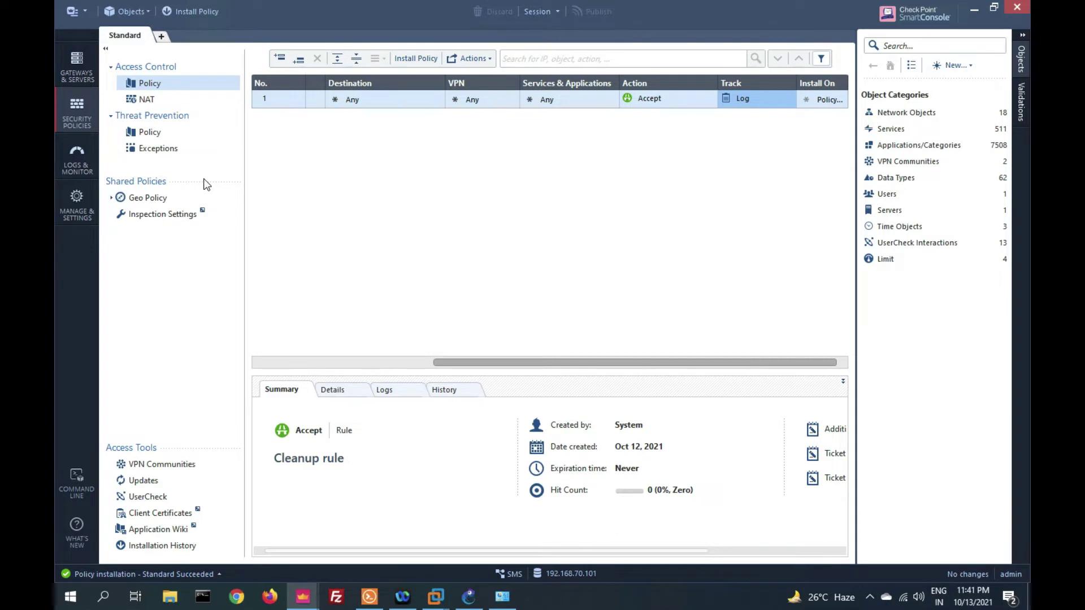
left_click(908, 113)
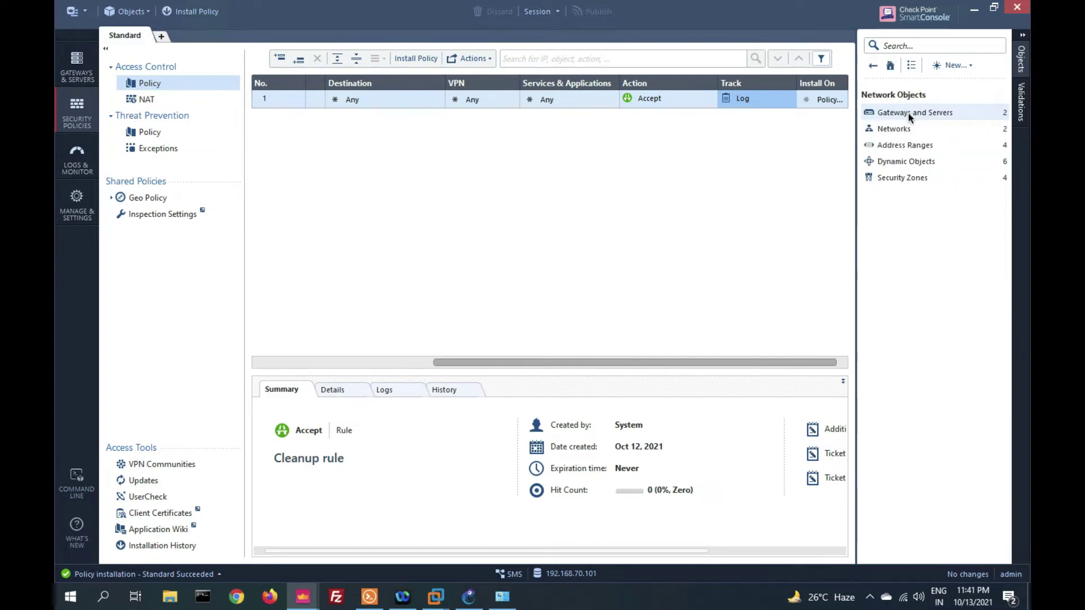
left_click(894, 129)
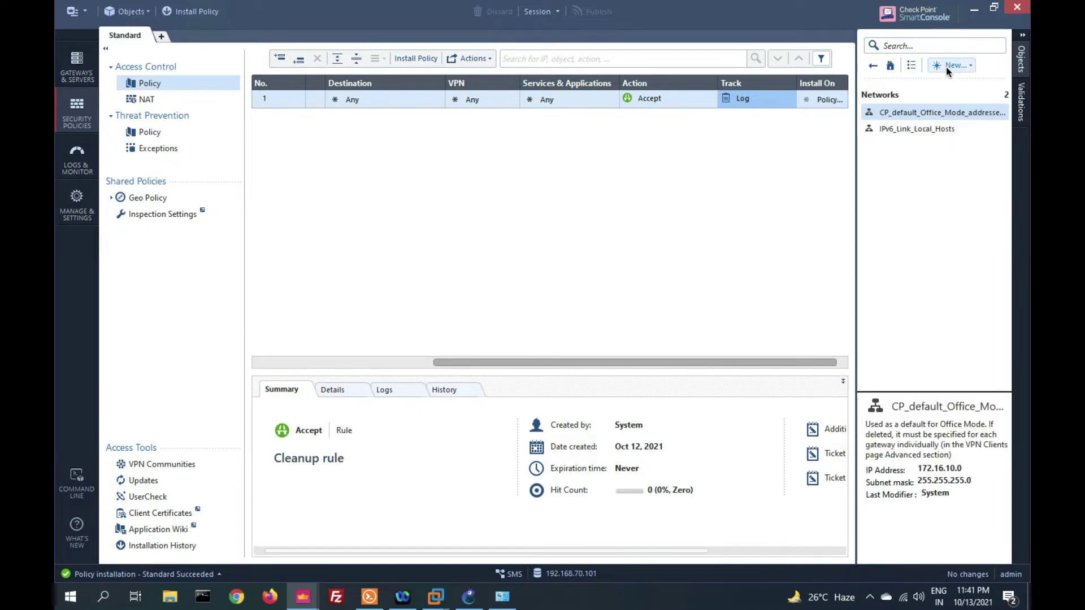
Check R1's loopback address in the GNS3 topology and return to SmartConsole.
scroll(415, 545, "left", 5)
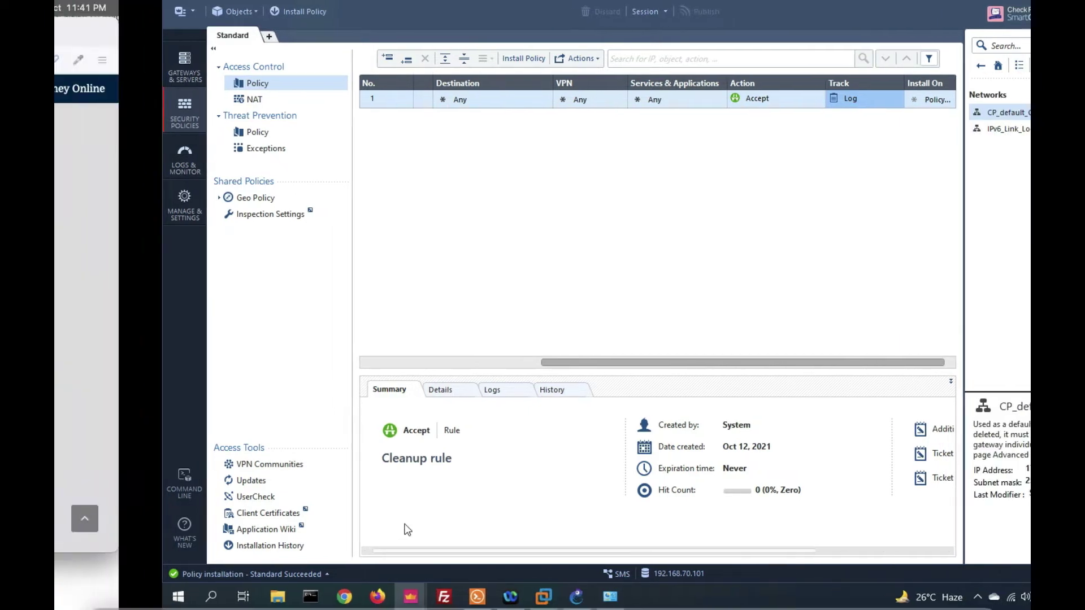
scroll(403, 522, "right", 3)
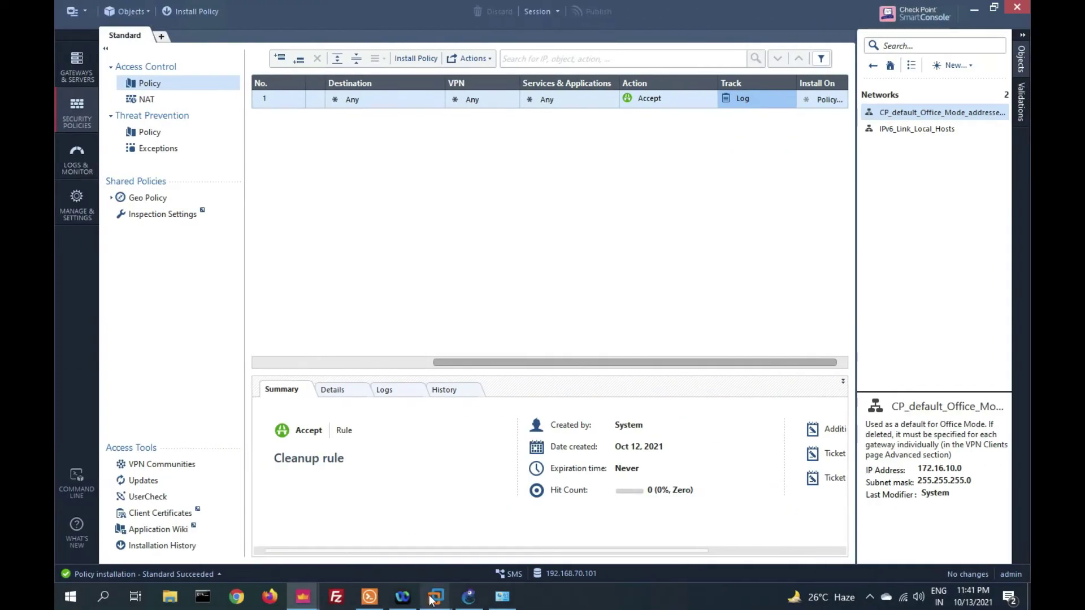
left_click(468, 596)
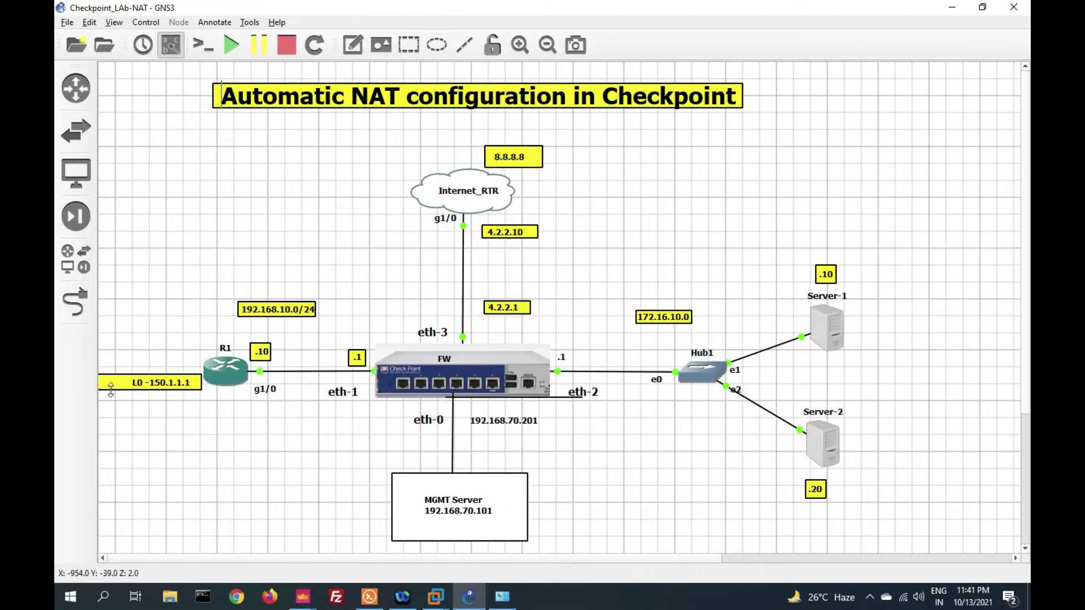
left_click(151, 384)
key("ctrl+Left")
key("ctrl+Right")
key("ctrl+Right")
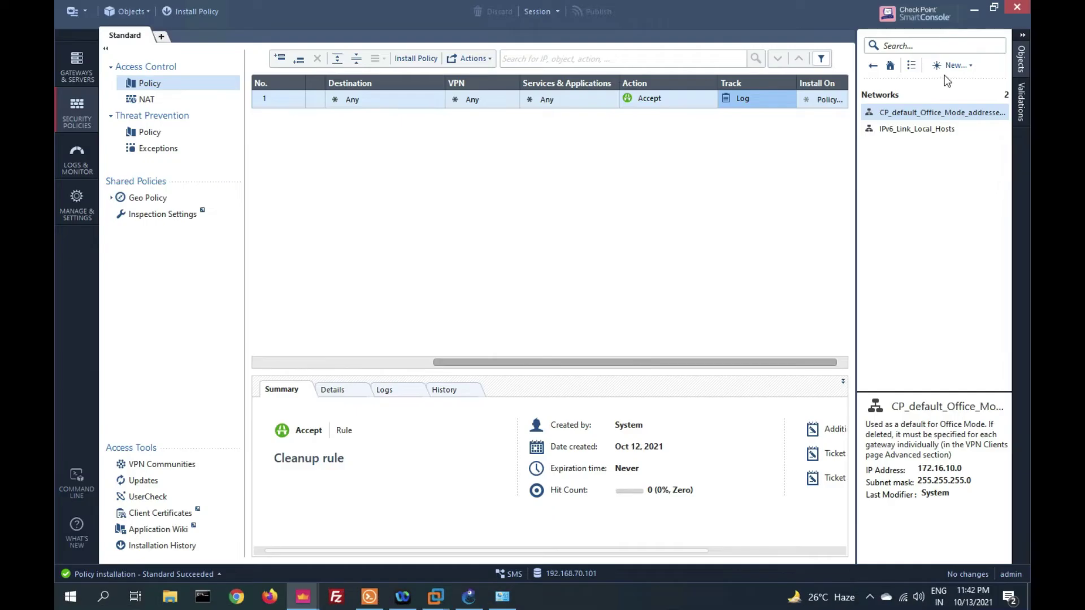
Create a network object named Inside-150.1.1.0 with network address 150.1.1.0 and net mask 255.255.255.0.
left_click(950, 65)
left_click(955, 81)
type("Inside-150.1.1.0")
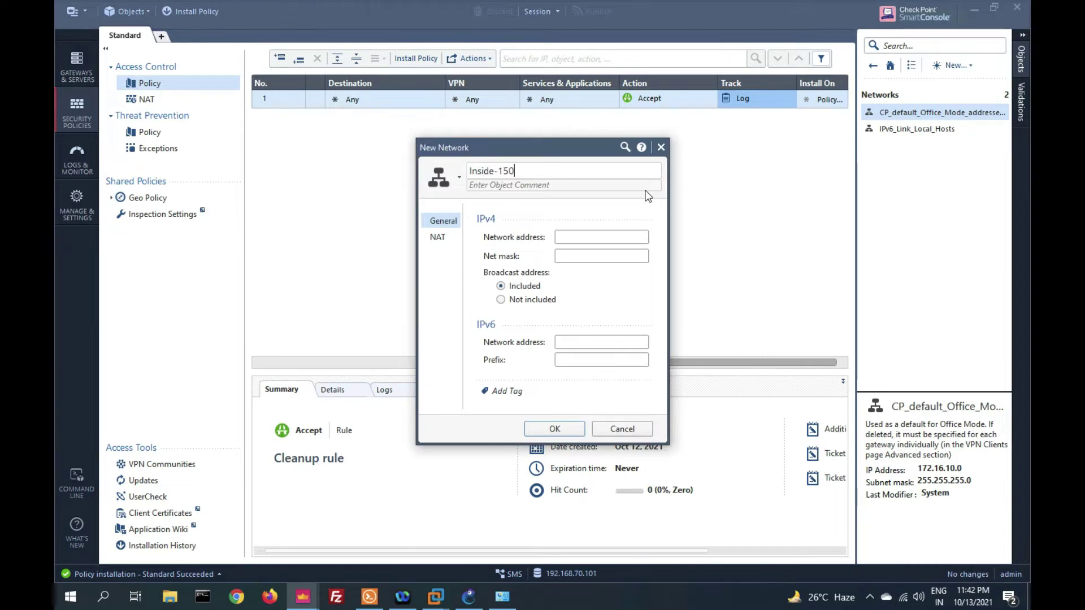
left_click(602, 237)
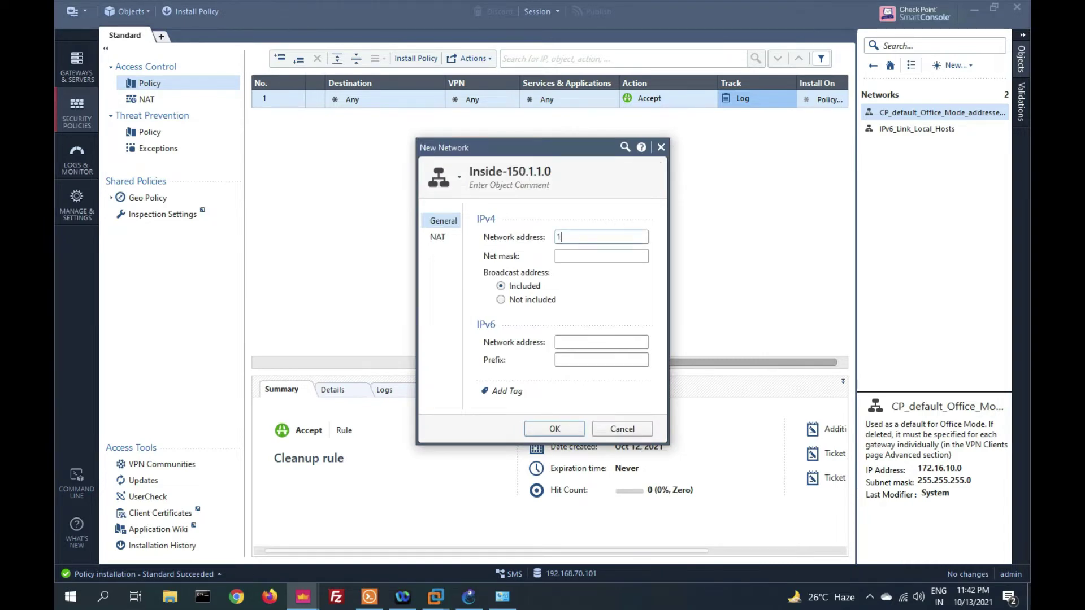
type("150.")
type("1.1.0")
type("255.255.255.0")
left_click(540, 430)
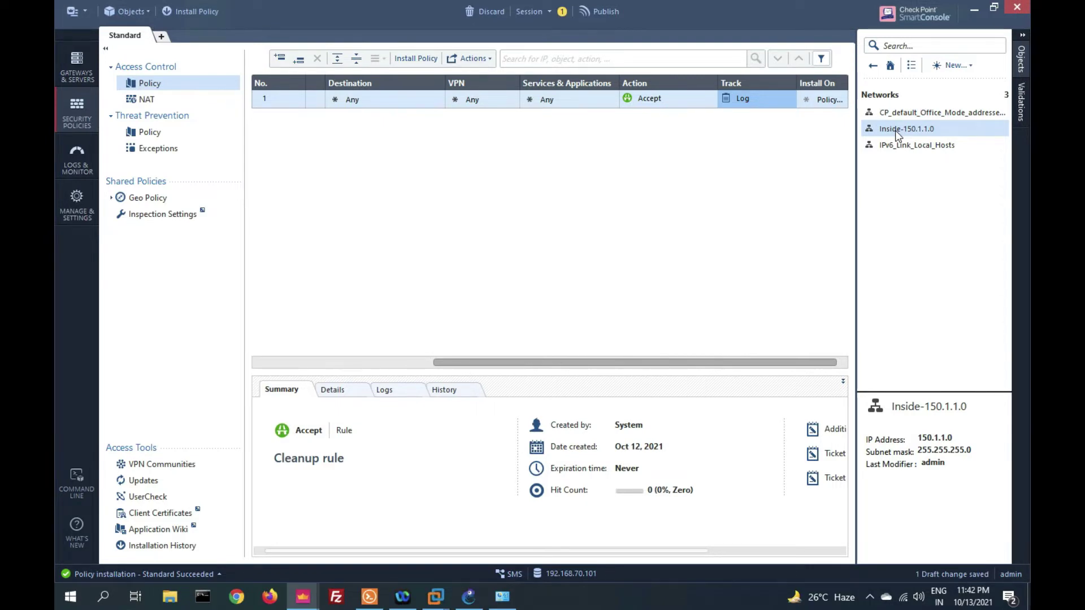
From the NAT rulebase, disable automatic address translation rules for the CP_default_Office_Mode_addresses_pool network.
left_click(142, 101)
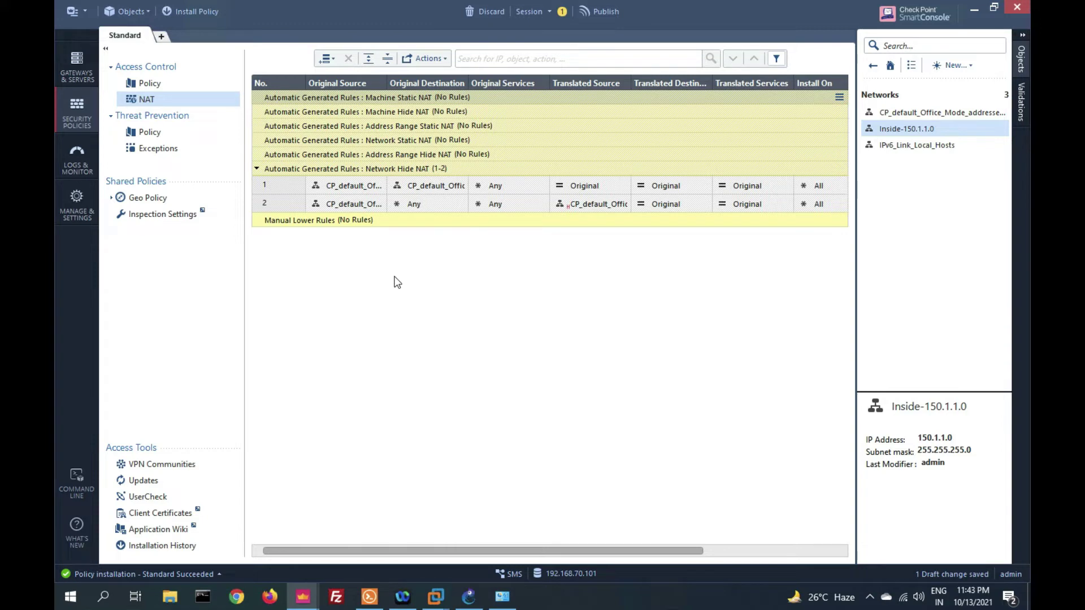
left_click(287, 188)
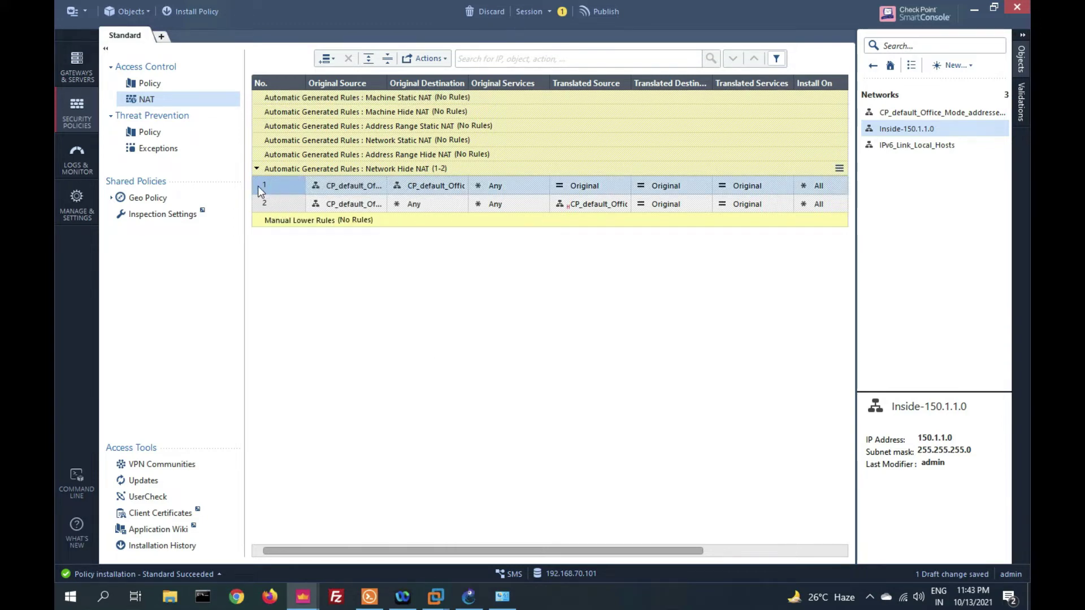
double_click(336, 185)
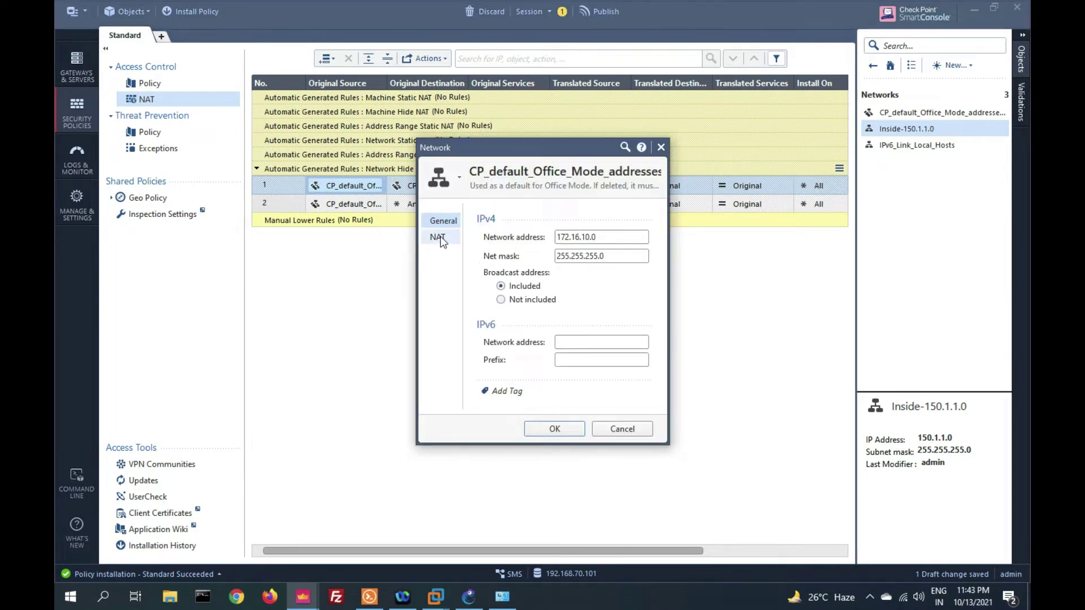
left_click(439, 237)
left_click(488, 236)
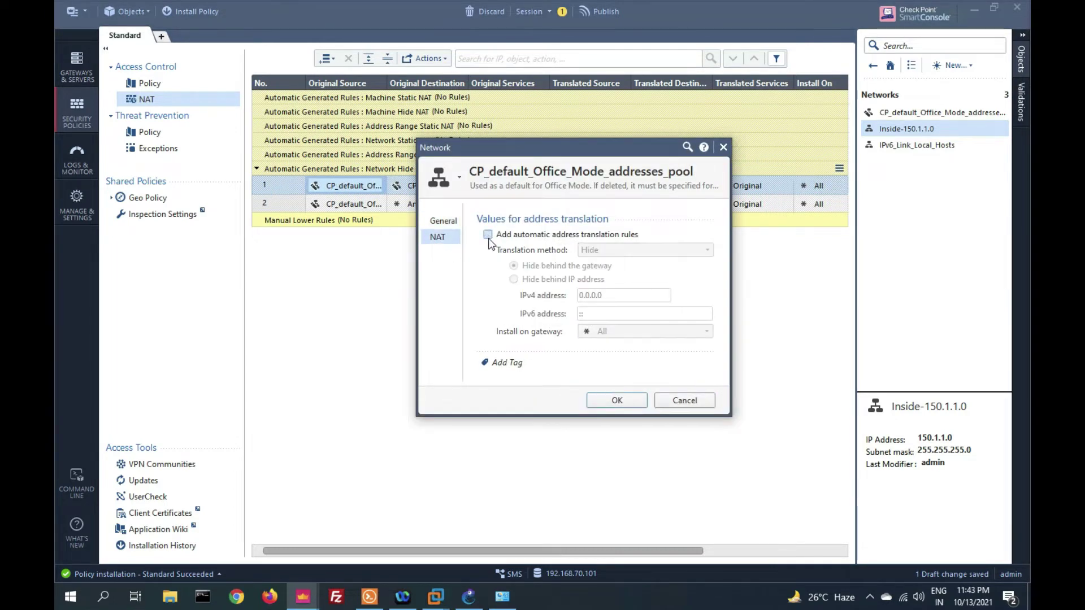
left_click(618, 401)
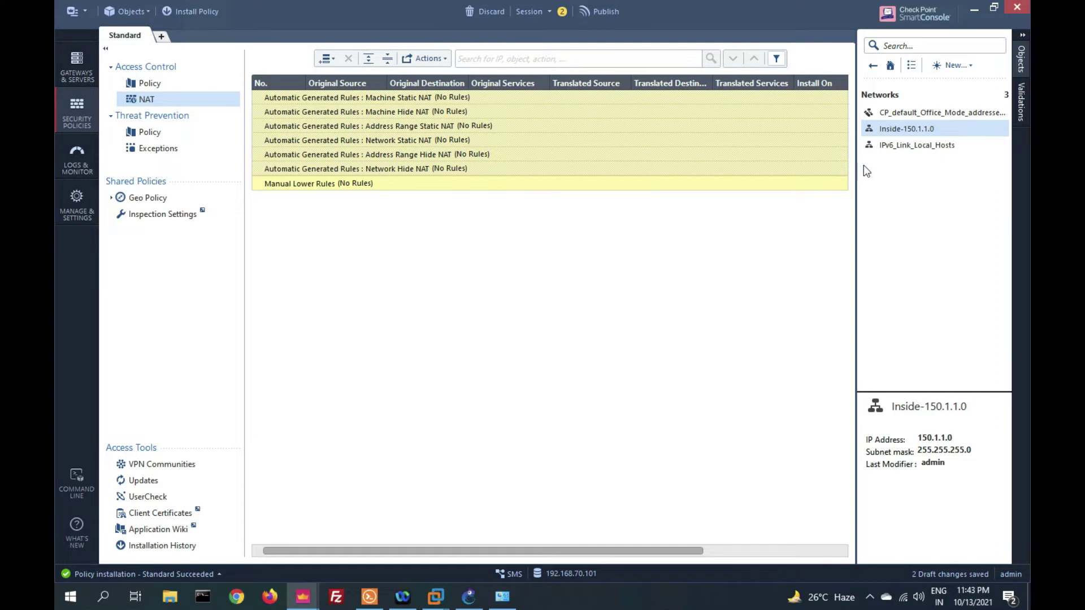
Open the Inside-150.1.1.0 network object and enable automatic address translation rules in its NAT settings.
right_click(890, 127)
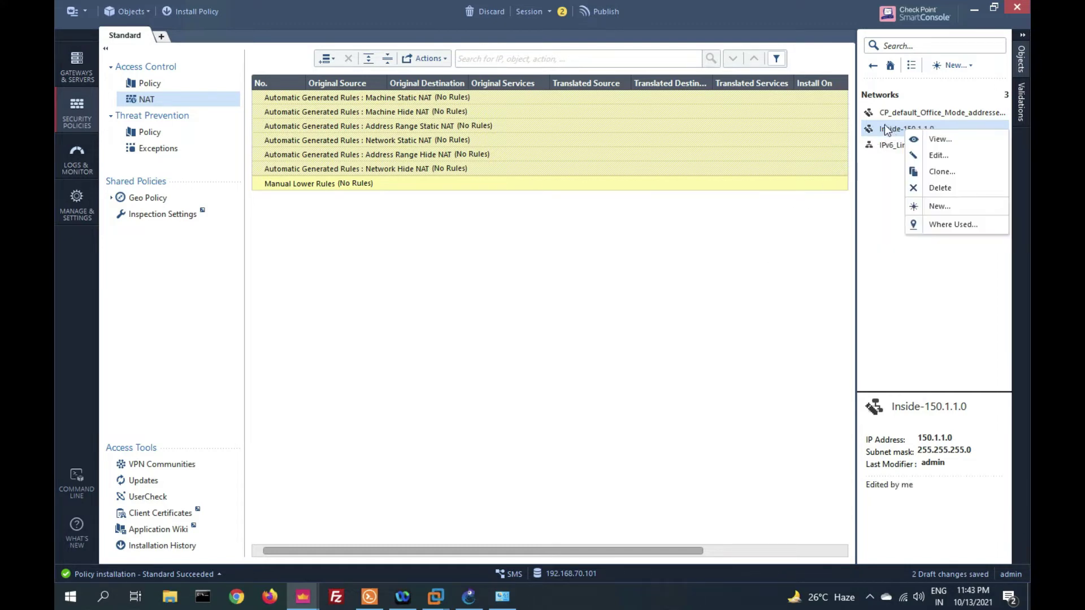
left_click(885, 128)
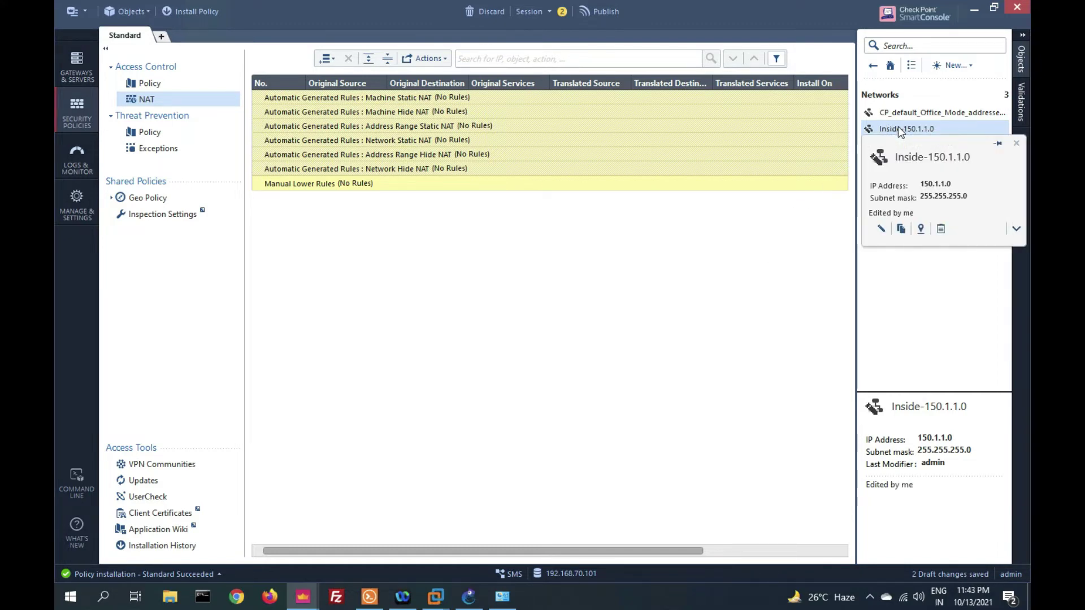
double_click(898, 129)
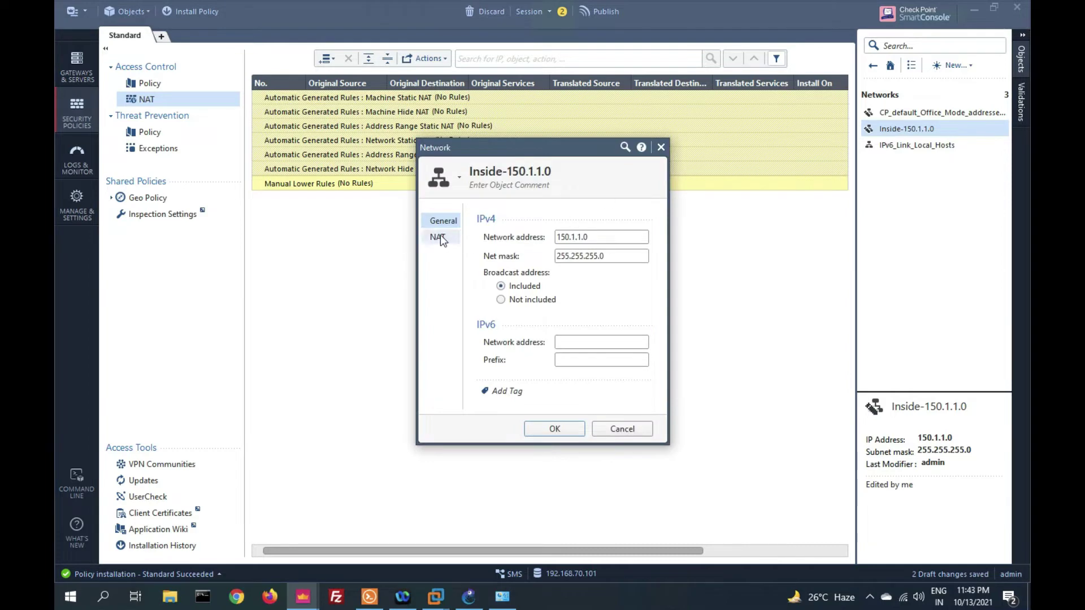
left_click(440, 238)
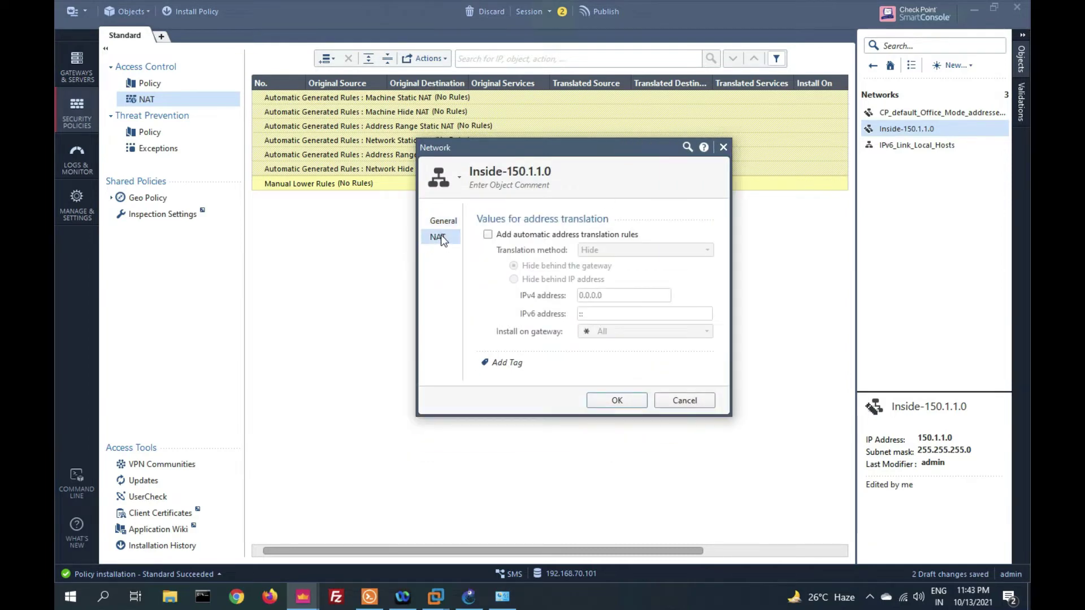
left_click(488, 234)
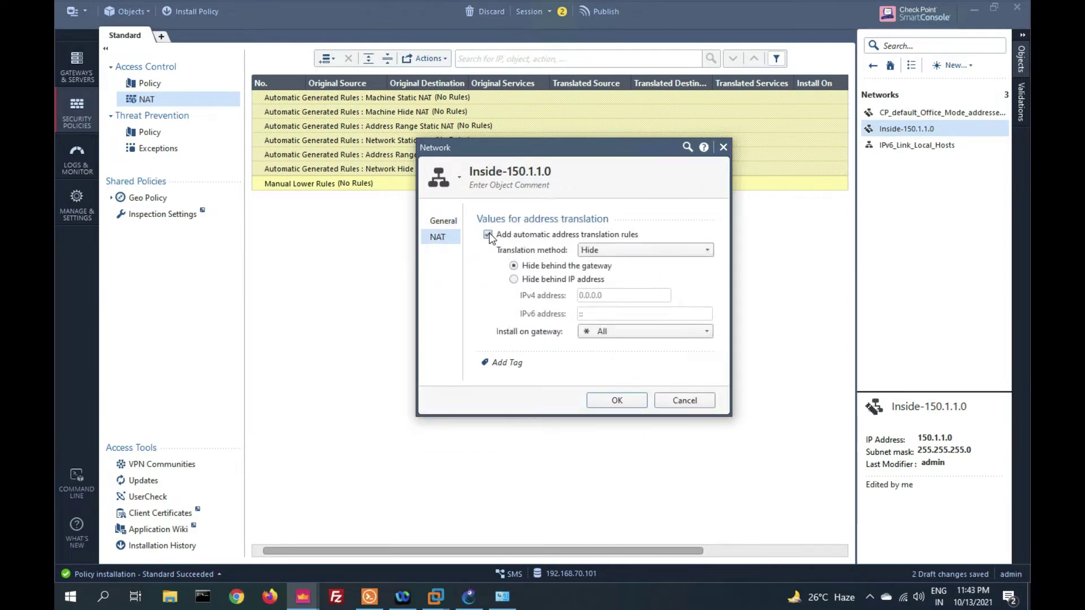
Set the translation method of Inside-150.1.1.0 to Static with IPv4 address 4.2.2.100 and save the object.
left_click(592, 252)
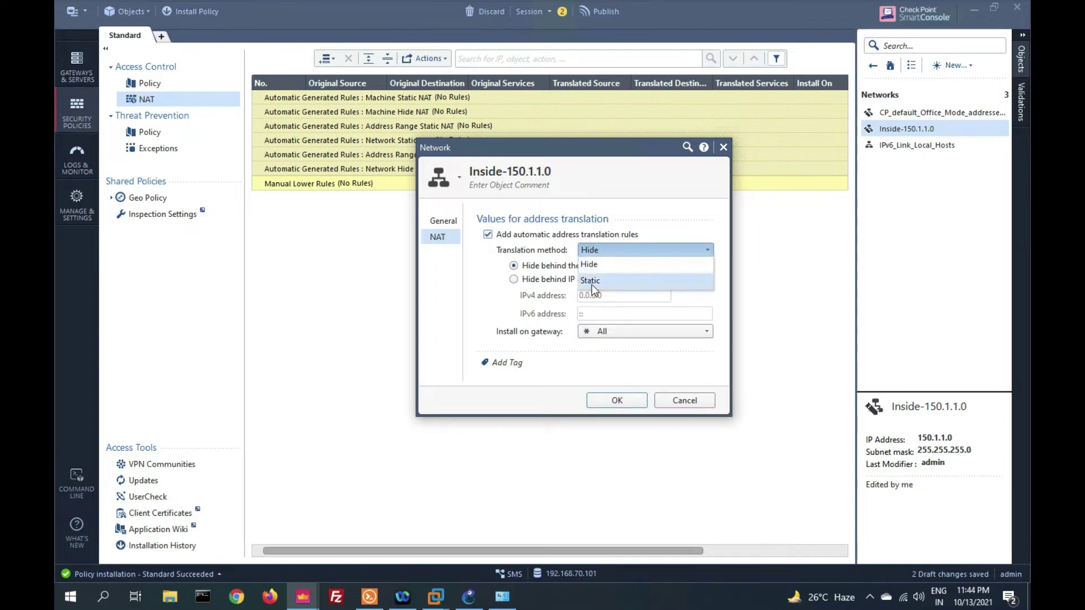
left_click(614, 252)
left_click(614, 252)
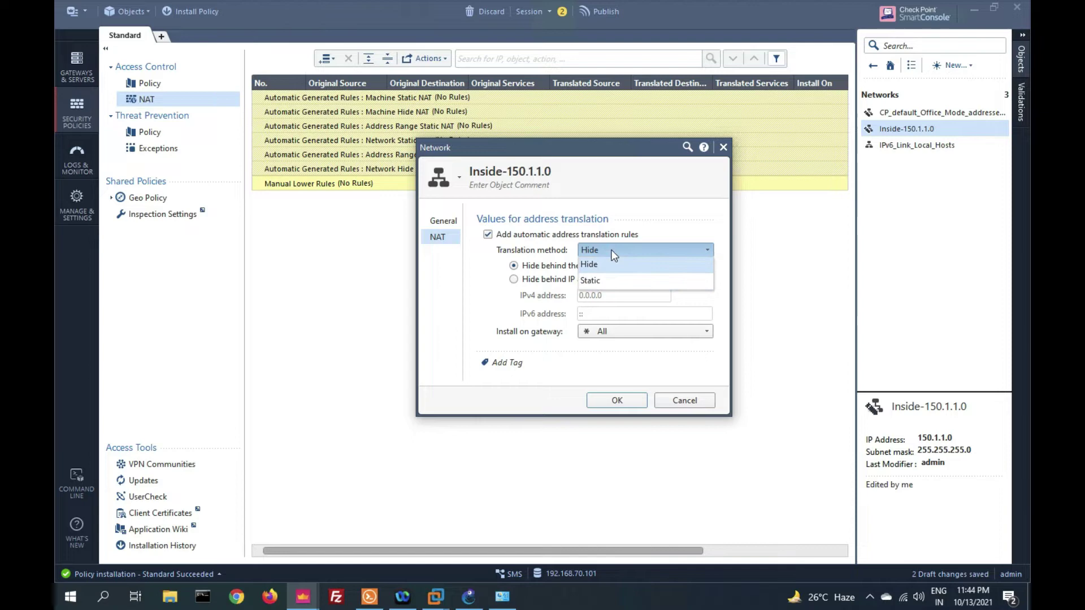
left_click(606, 280)
left_click(616, 282)
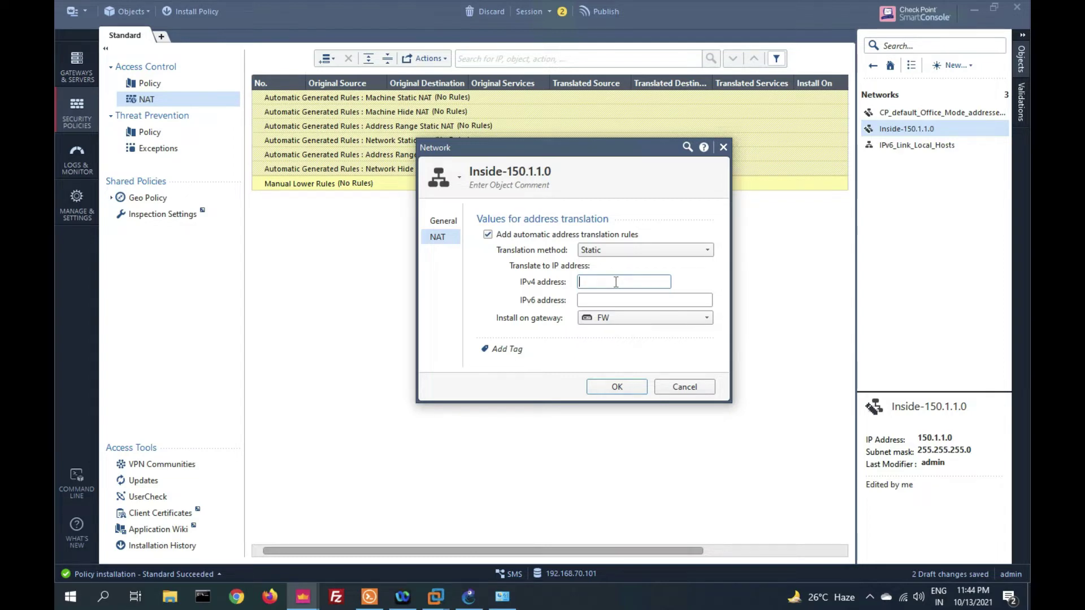
type("4.2.2.2")
key("BackSpace")
type("100")
left_click(617, 387)
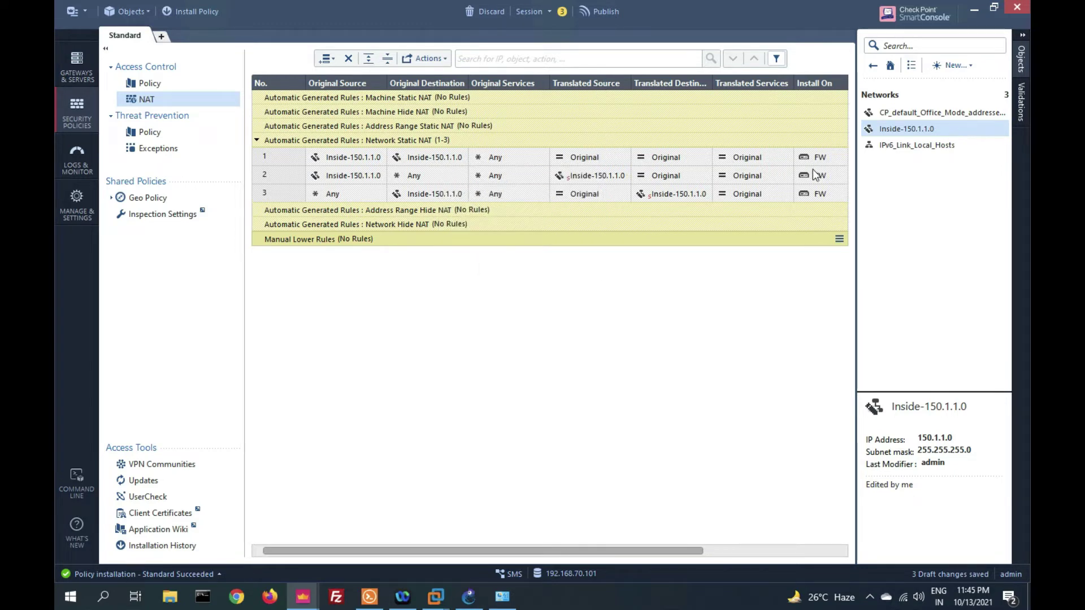
Publish the pending session changes and install the Standard policy with Access Control and Threat Prevention on the FW gateway.
mouse_move(338, 178)
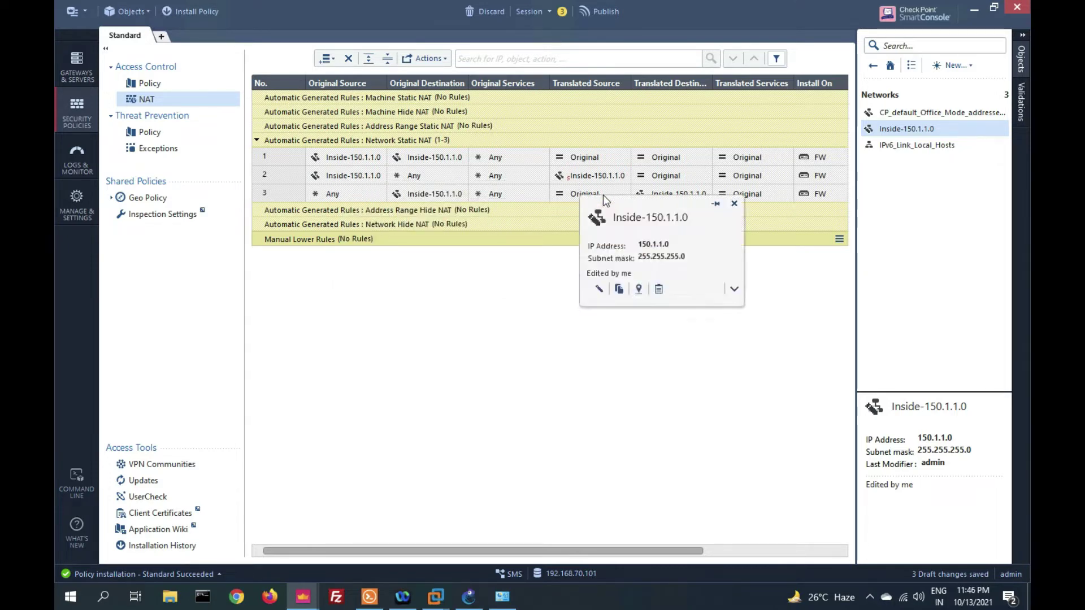
mouse_move(603, 181)
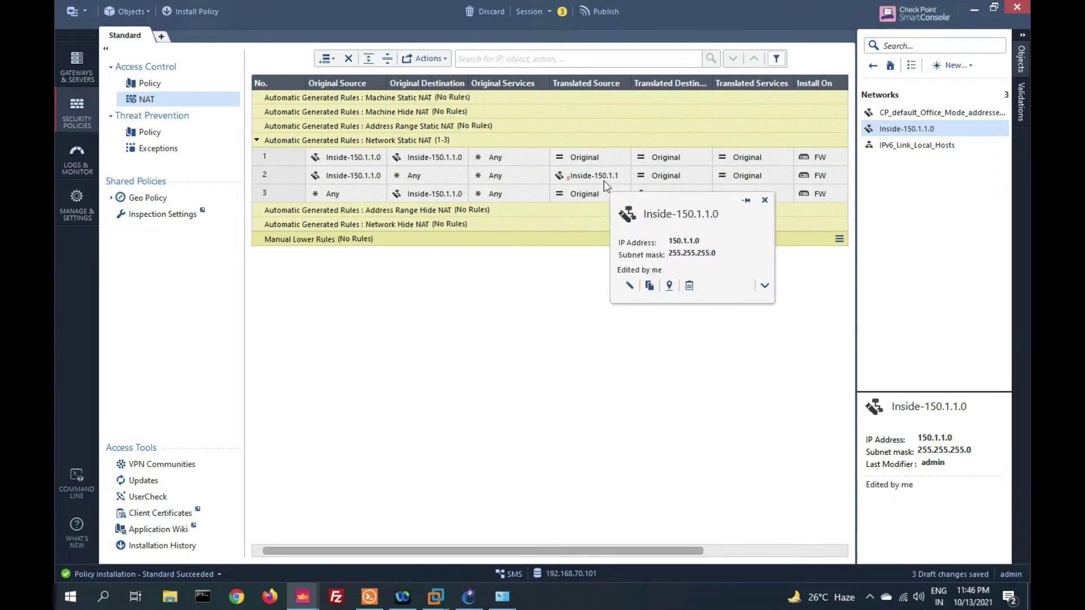
left_click_drag(604, 180, 673, 194)
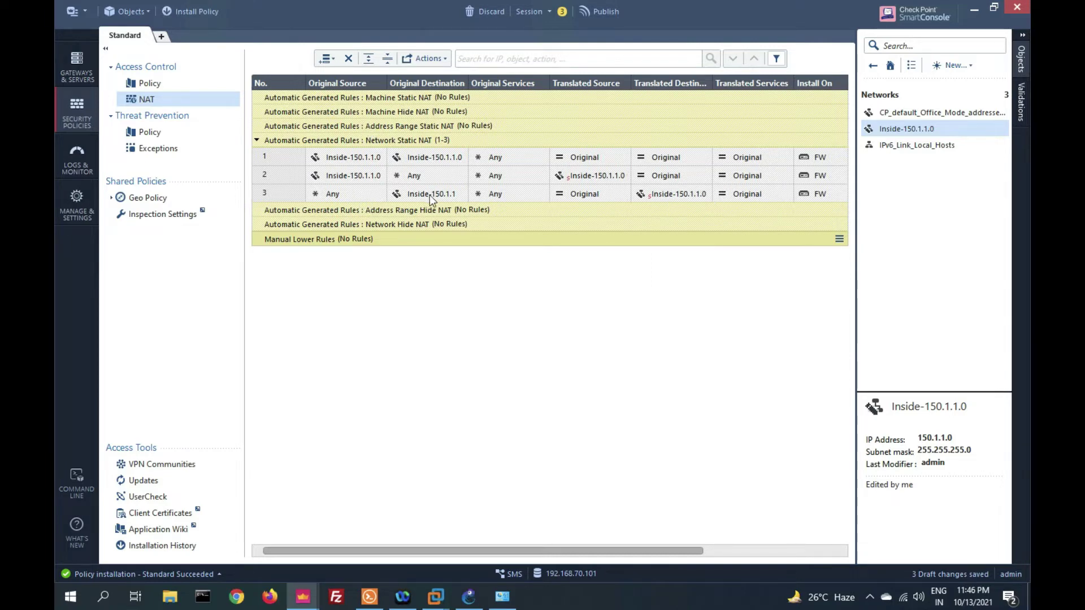
mouse_move(432, 195)
left_click(602, 11)
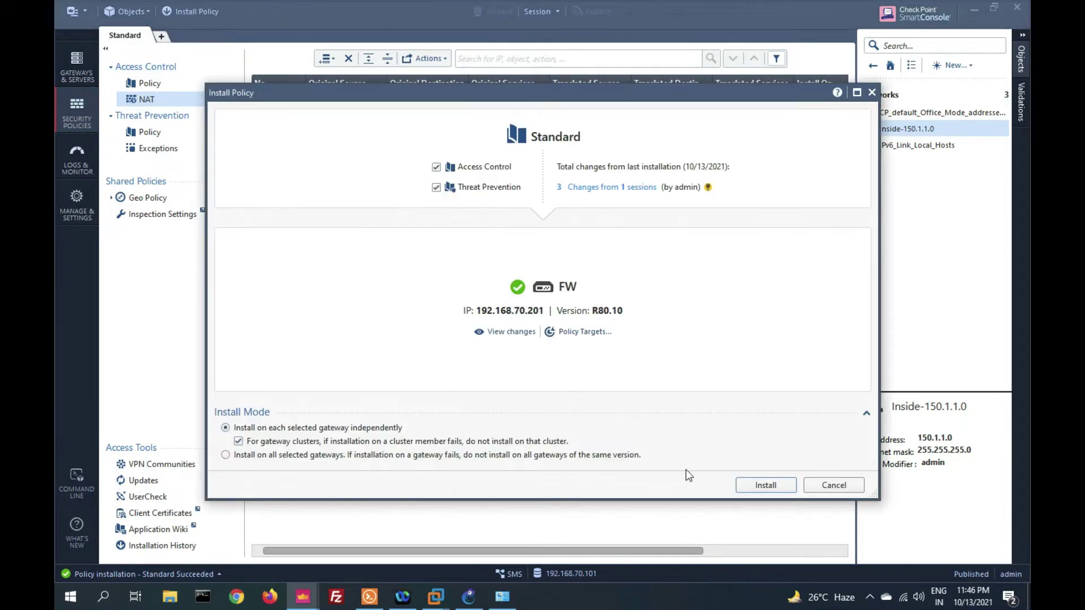
left_click(766, 485)
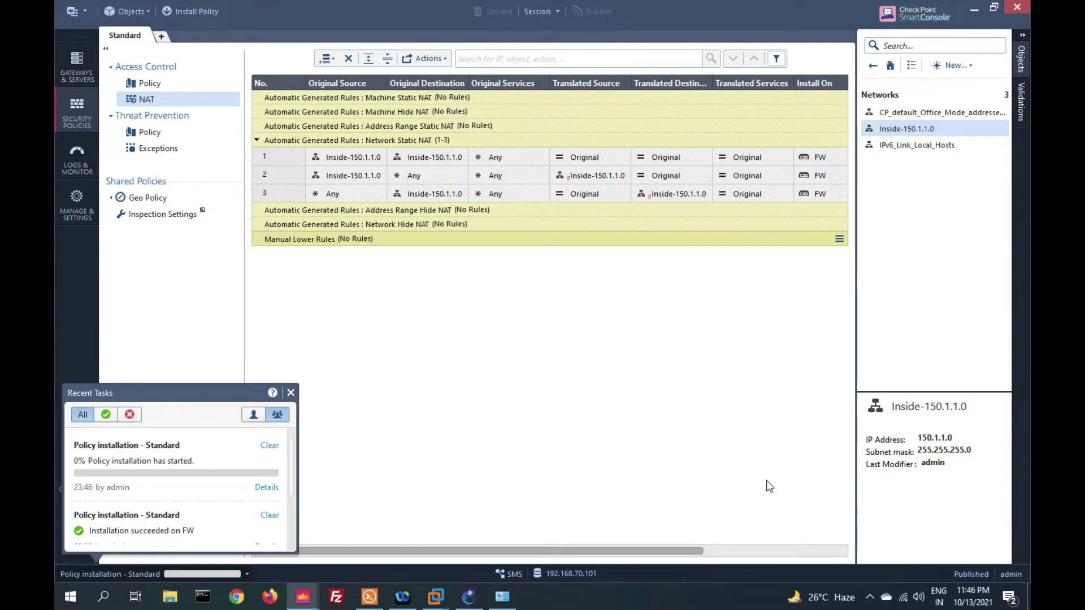
Switch to the R1 console in Solar-PuTTY and ping 172.16.10.10 with source address 150.1.1.1.
left_click(372, 596)
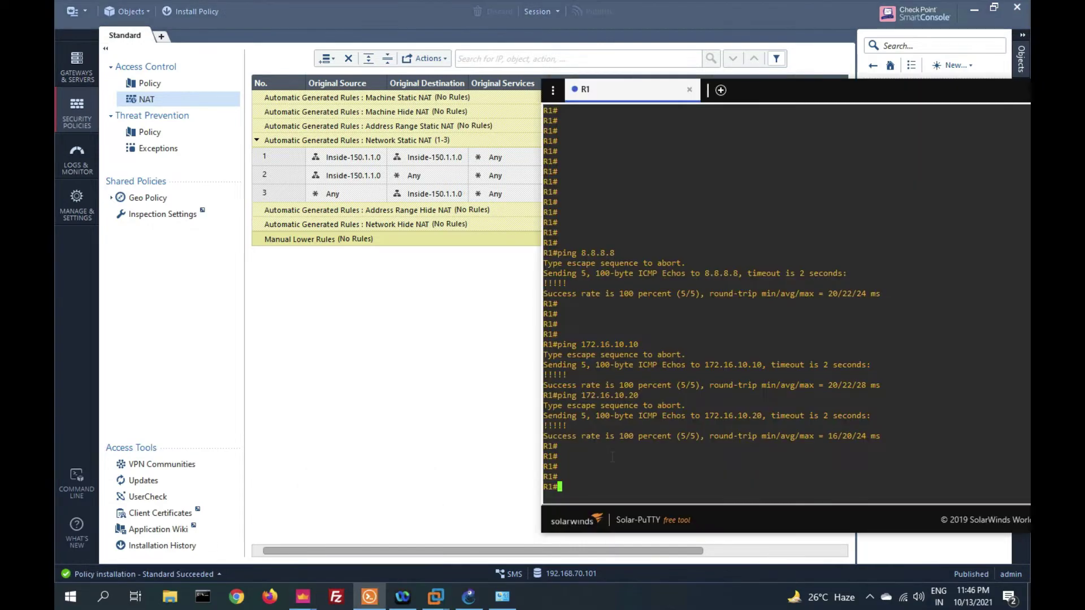
left_click(475, 594)
left_click(366, 601)
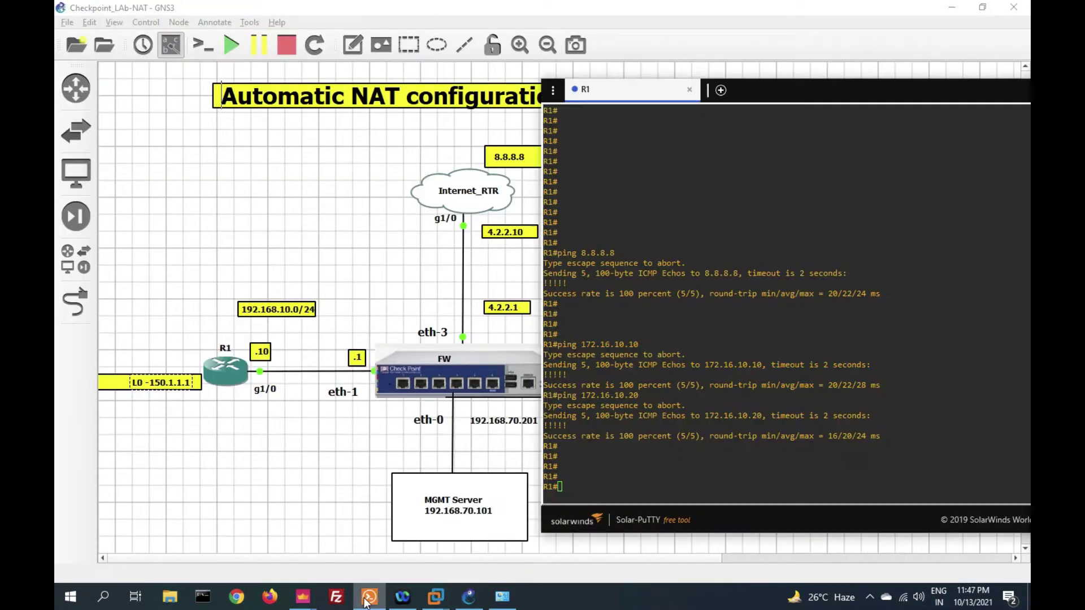
type("ping ")
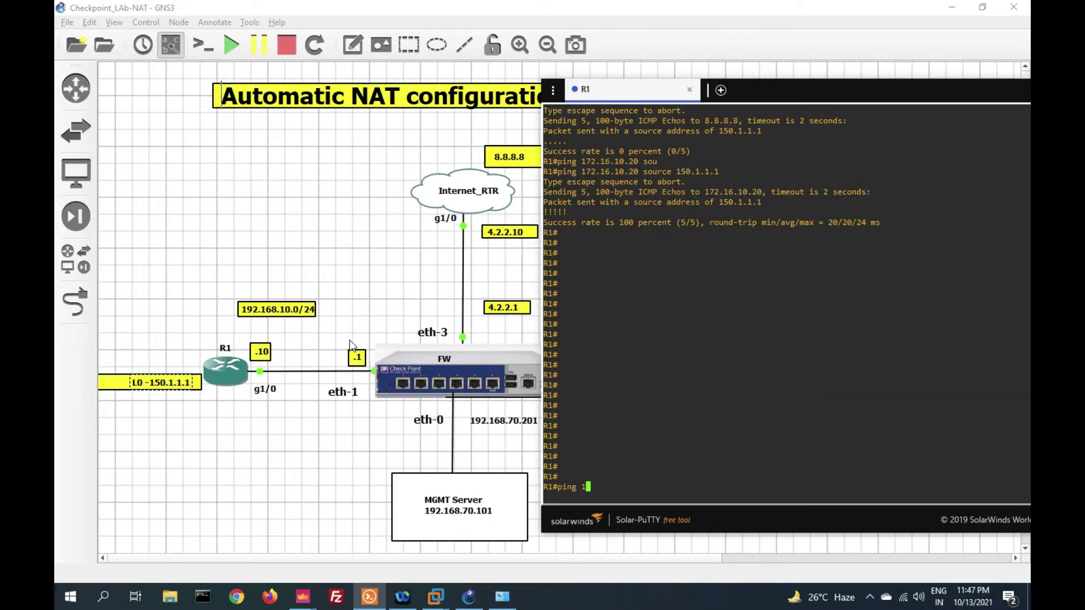
type("172")
type(".1")
type("6.")
type("20.")
key("BackSpace")
key("BackSpace")
key("BackSpace")
type("10.10 sou")
key("Tab")
type("150.1.1.1")
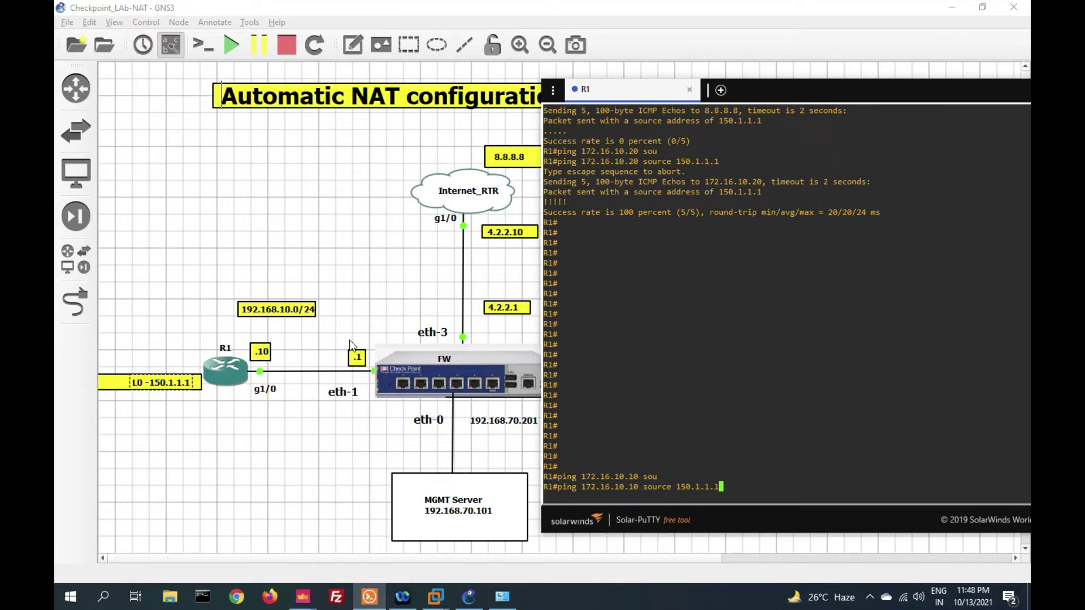
key("Return")
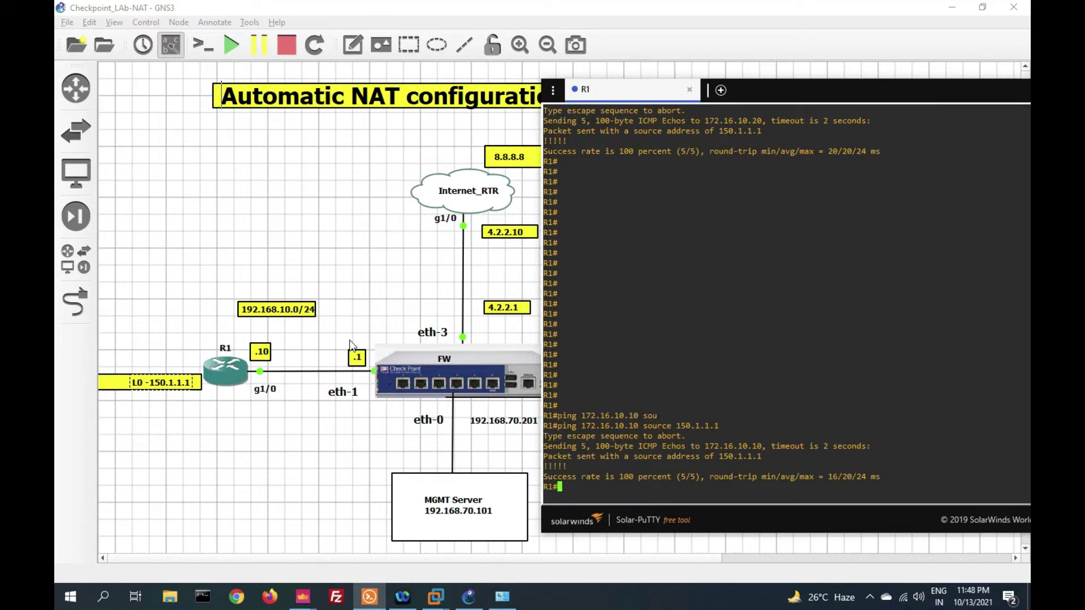
Rerun the ping on R1 with destination 172.16.10.20, keeping 150.1.1.1 as the source address.
key("Return")
key("Return")
key("Return")
key("Up")
key("Left")
key("Left")
key("Left")
key("Left")
key("Left")
key("Left")
key("Left")
key("Left")
key("Left")
key("Left")
key("Left")
key("Left")
key("Left")
key("Left")
key("Left")
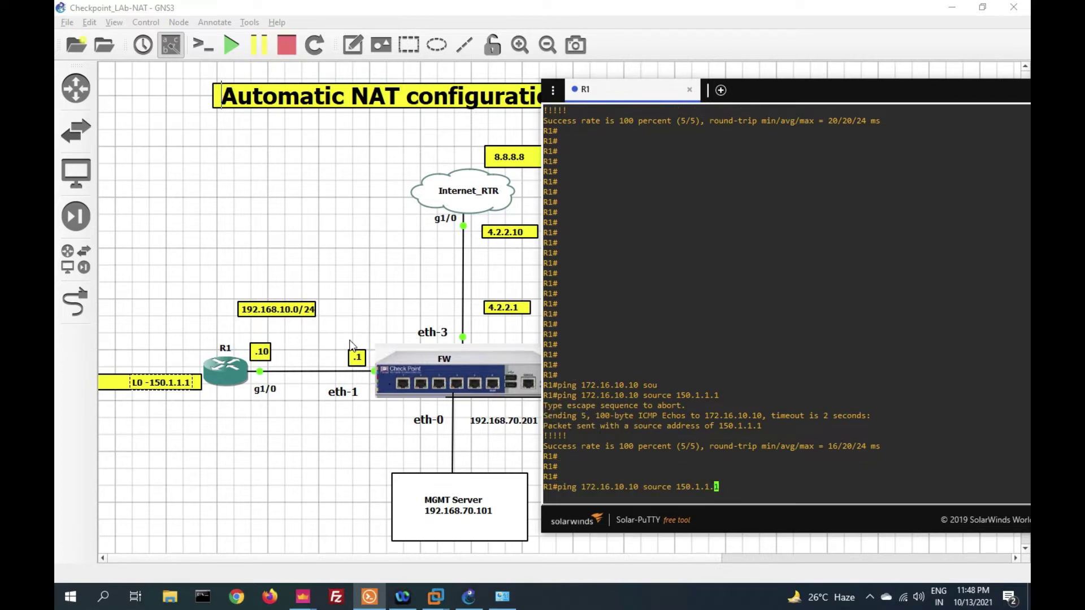
key("Left")
key("Left")
key("BackSpace")
key("BackSpace")
type("20")
key("Return")
key("Return")
key("Return")
key("Return")
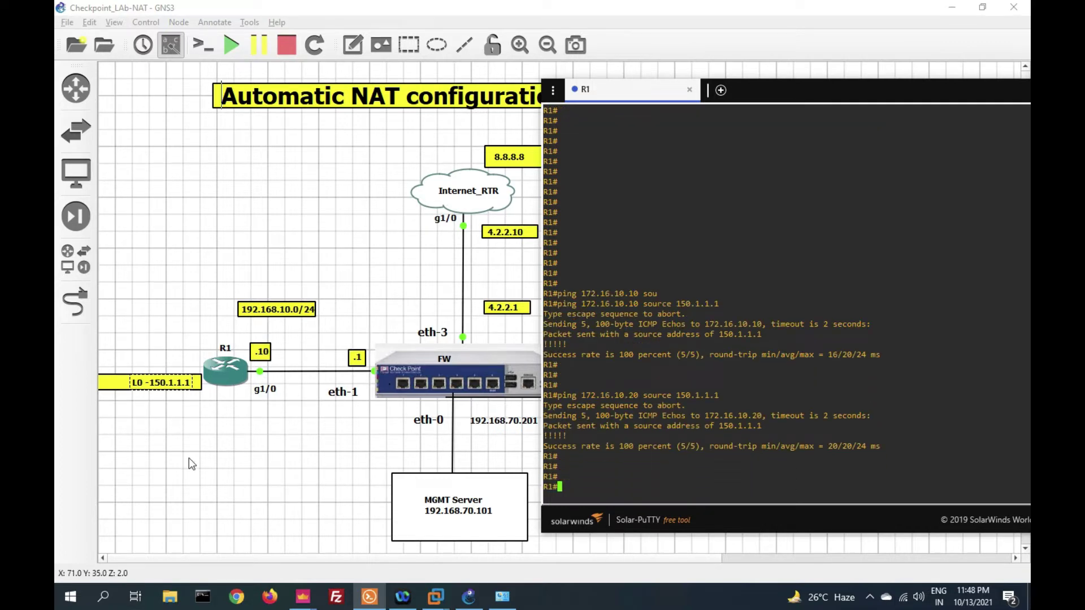
Switch to SmartConsole for the SMS and examine the translated source IP and NAT rule number in the newest 150.1.1.1 to 172.16.10.20 log.
left_click(305, 599)
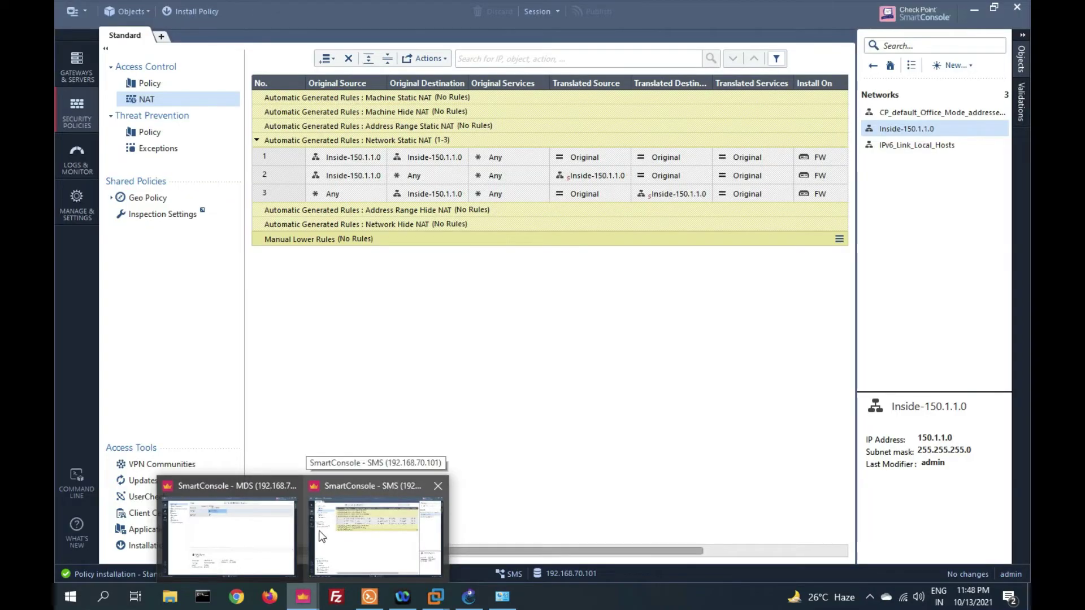
left_click(366, 534)
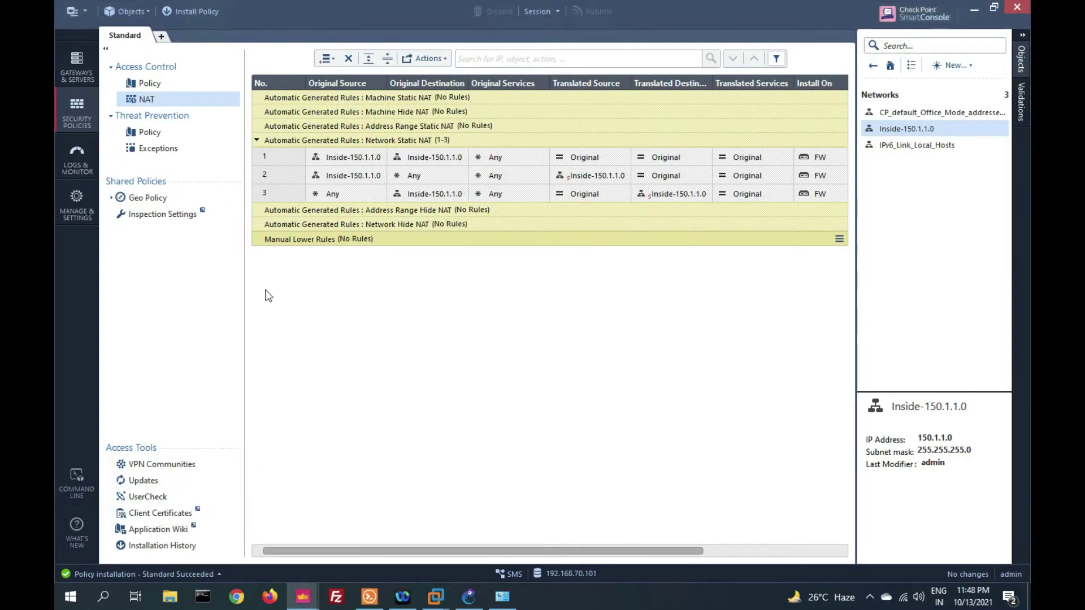
left_click(83, 163)
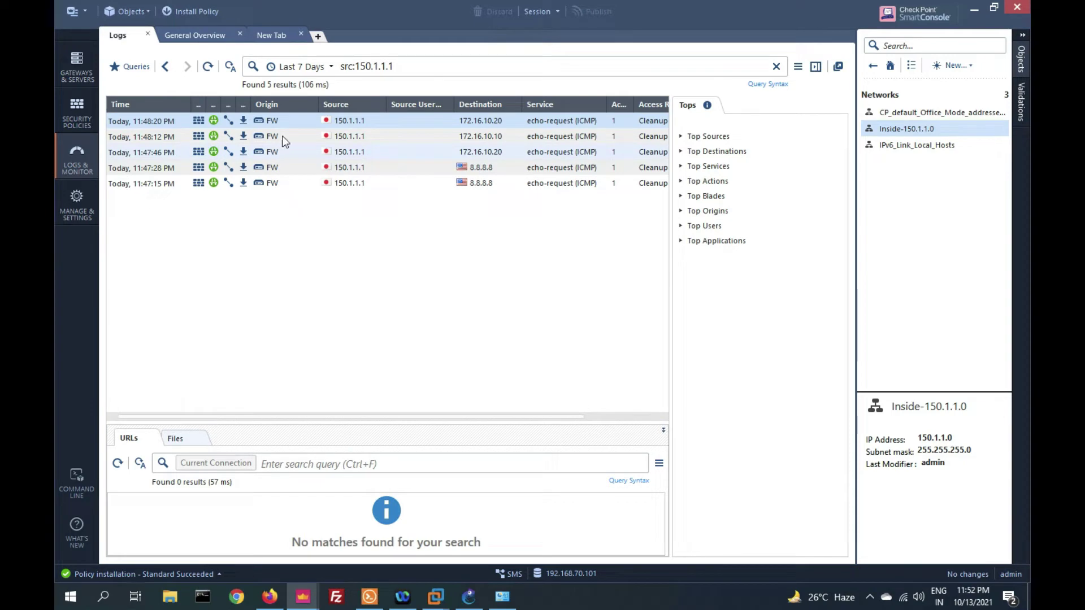
double_click(345, 123)
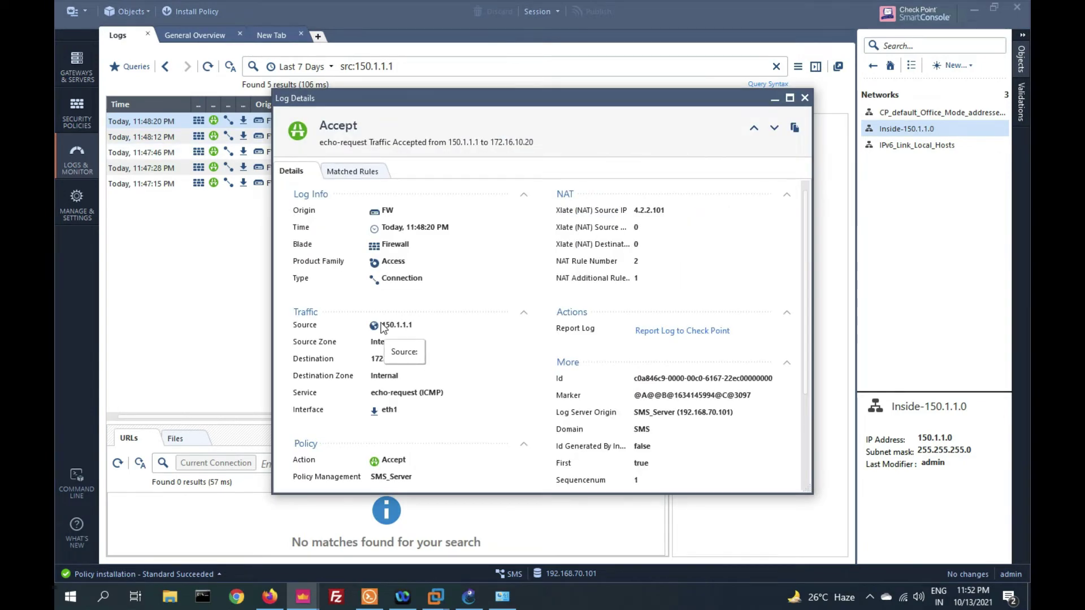
left_click_drag(417, 359, 368, 361)
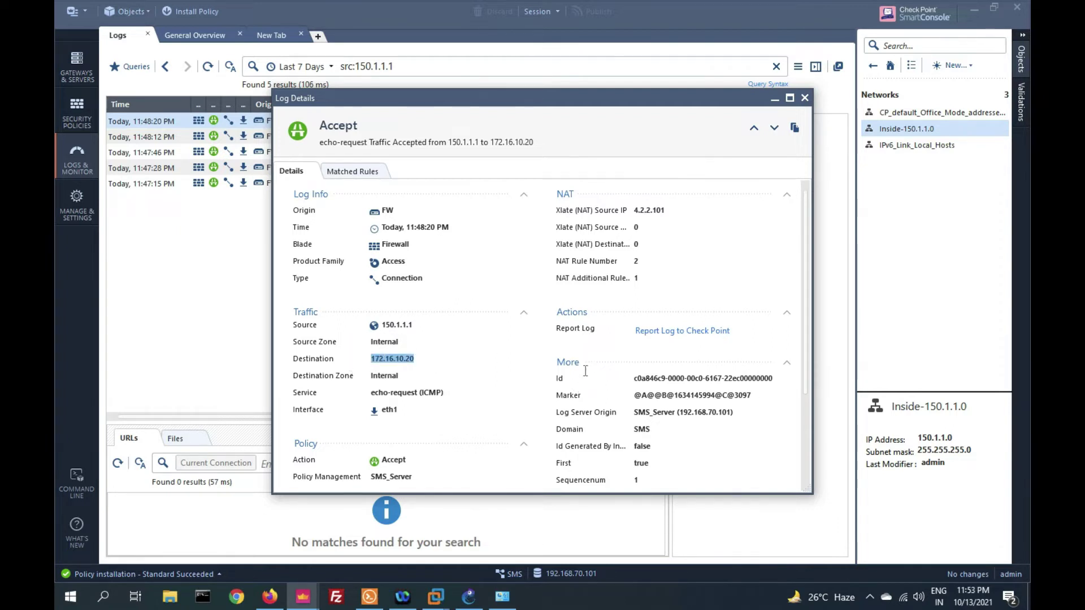
left_click_drag(633, 210, 670, 214)
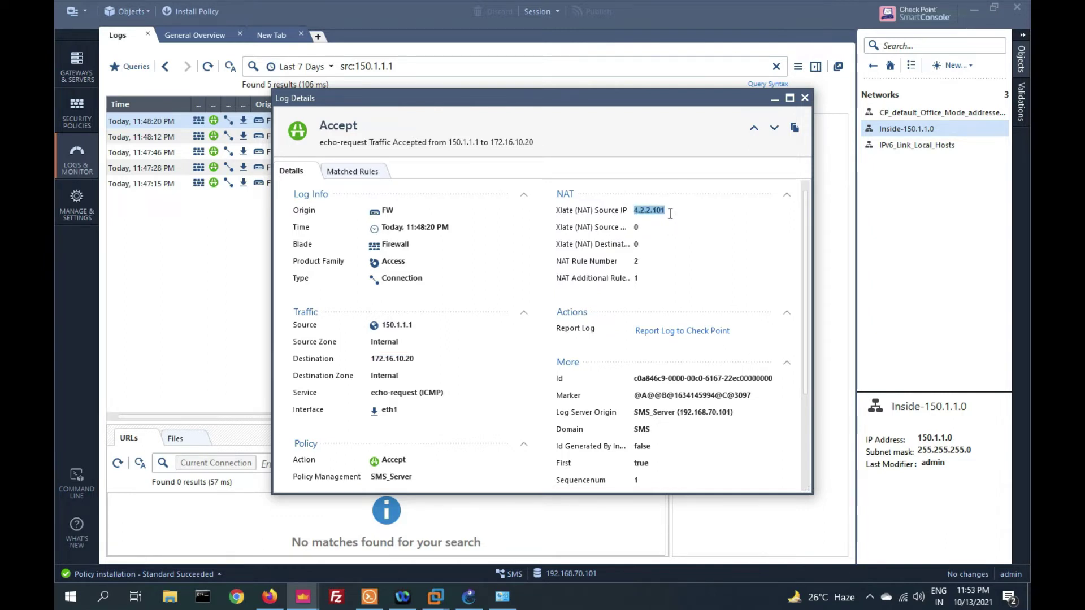
double_click(604, 262)
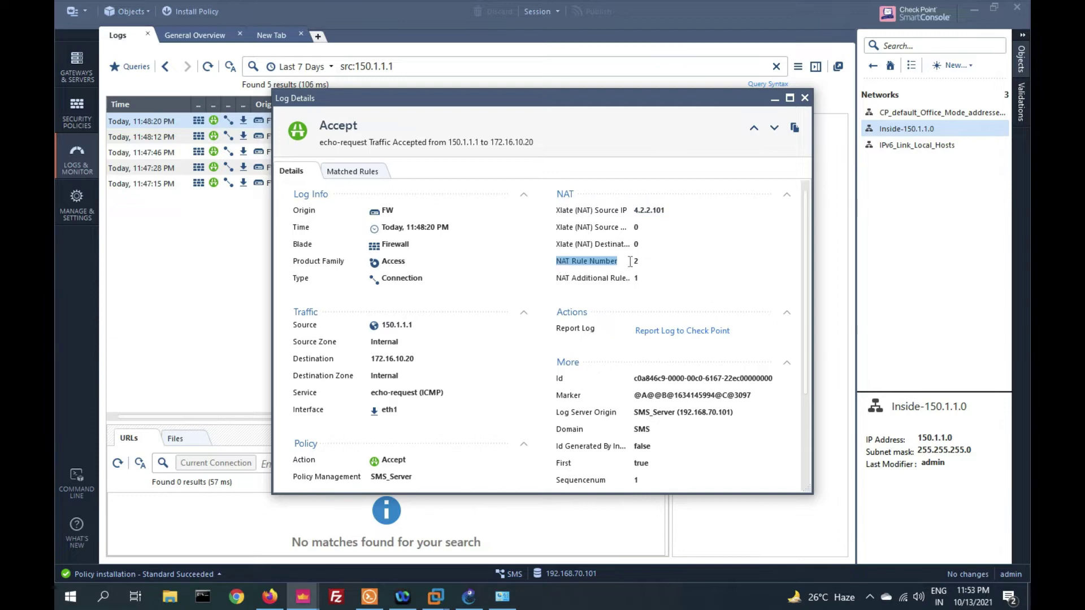
left_click(647, 264)
left_click(653, 211)
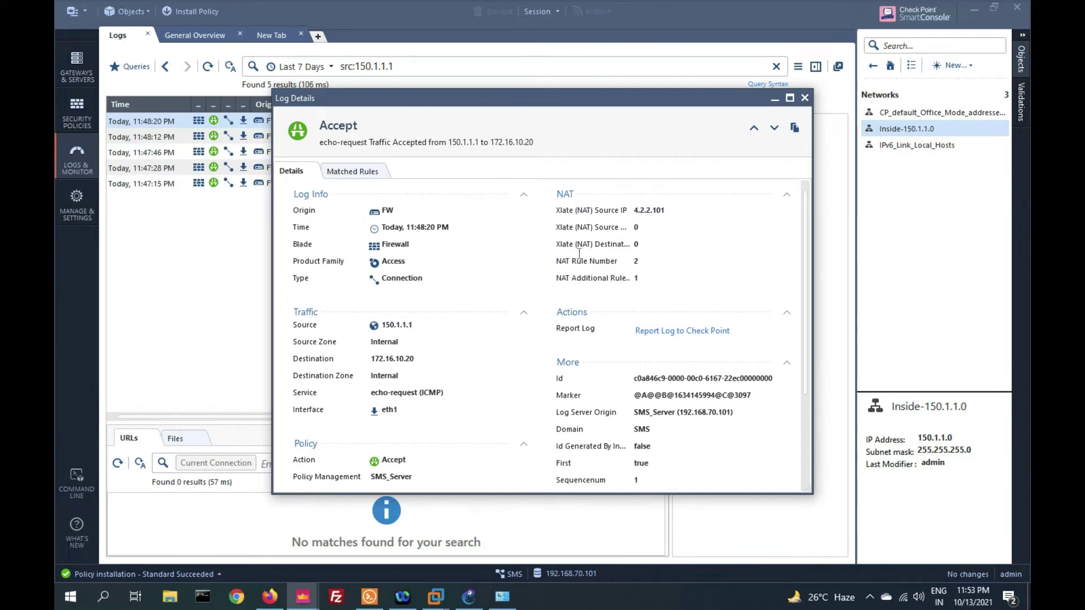
Examine the NAT details of the oldest log entry for traffic from 150.1.1.1 to 8.8.8.8.
key("alt+Tab")
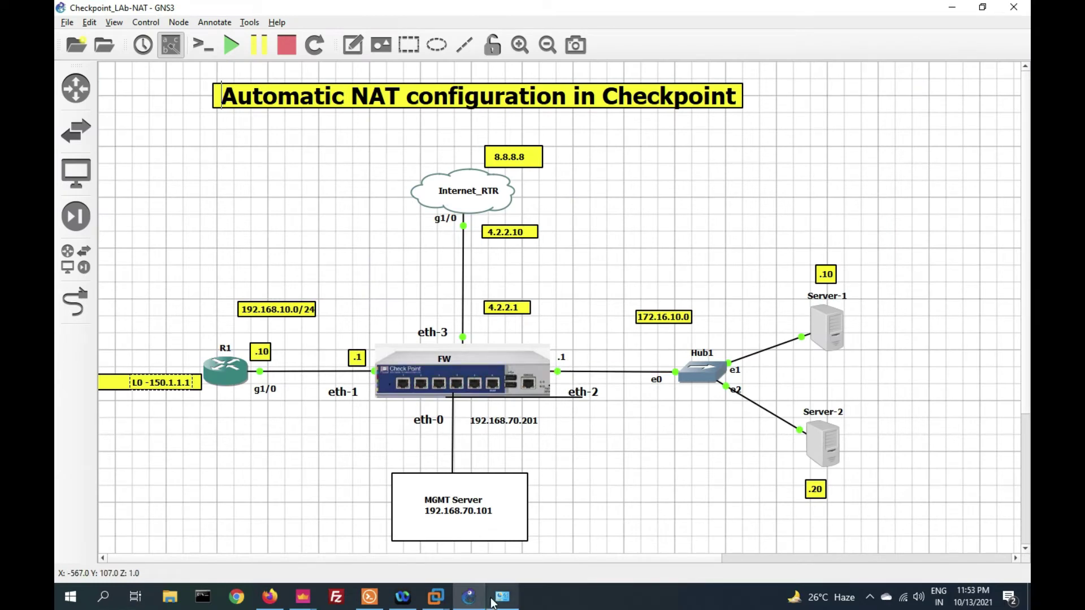
left_click(304, 597)
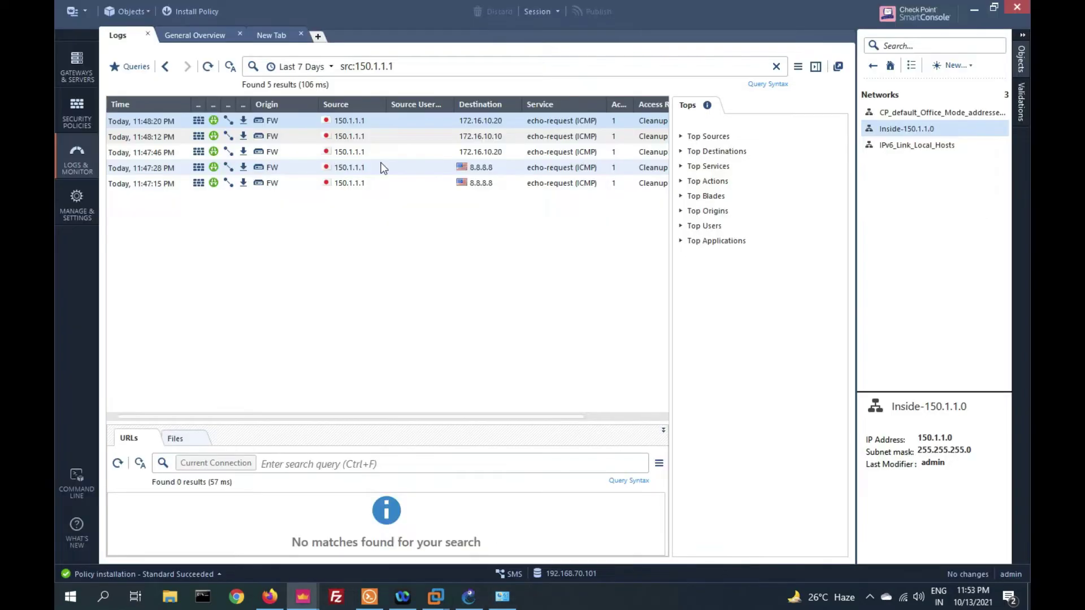
left_click(333, 182)
double_click(332, 183)
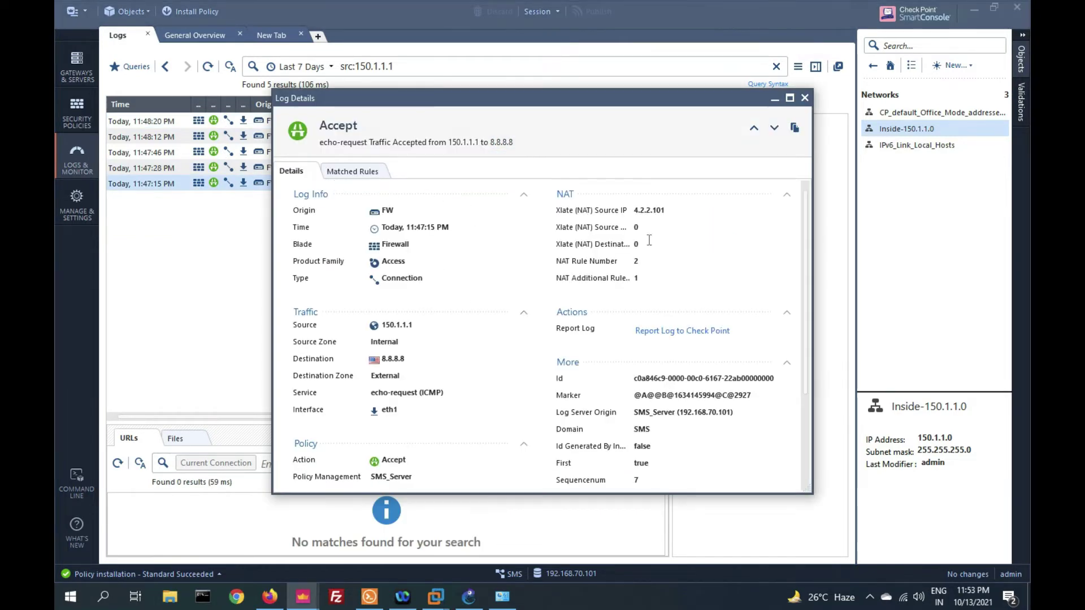
left_click(633, 213)
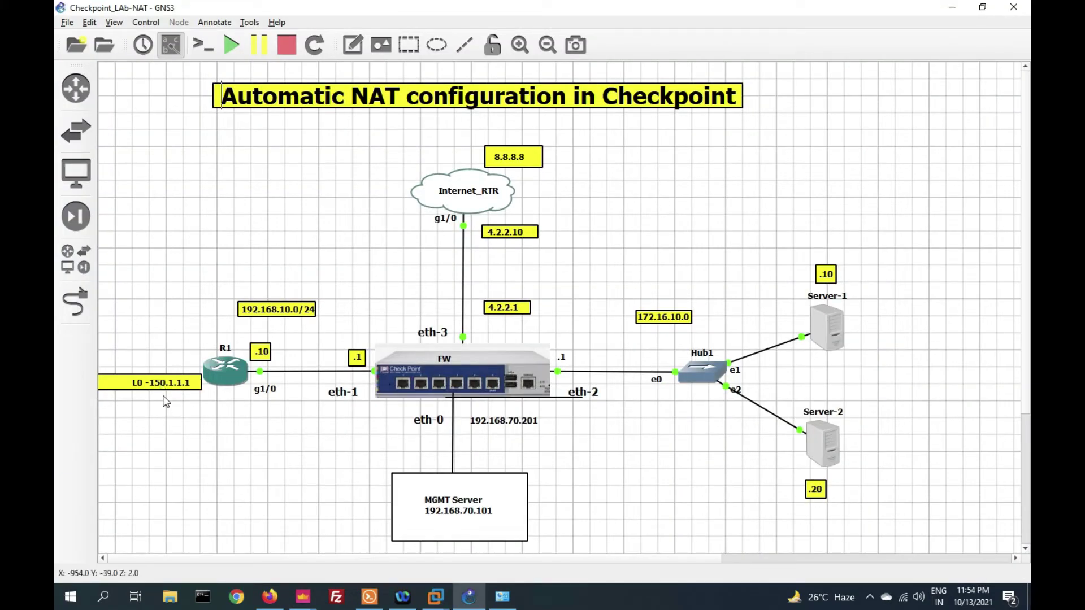
Examine the GNS3 topology, covering R1's loopback, the Internet router and the path through the firewall to Server-1 and Server-2.
left_click_drag(149, 362, 211, 412)
left_click_drag(430, 144, 559, 244)
left_click_drag(756, 261, 860, 465)
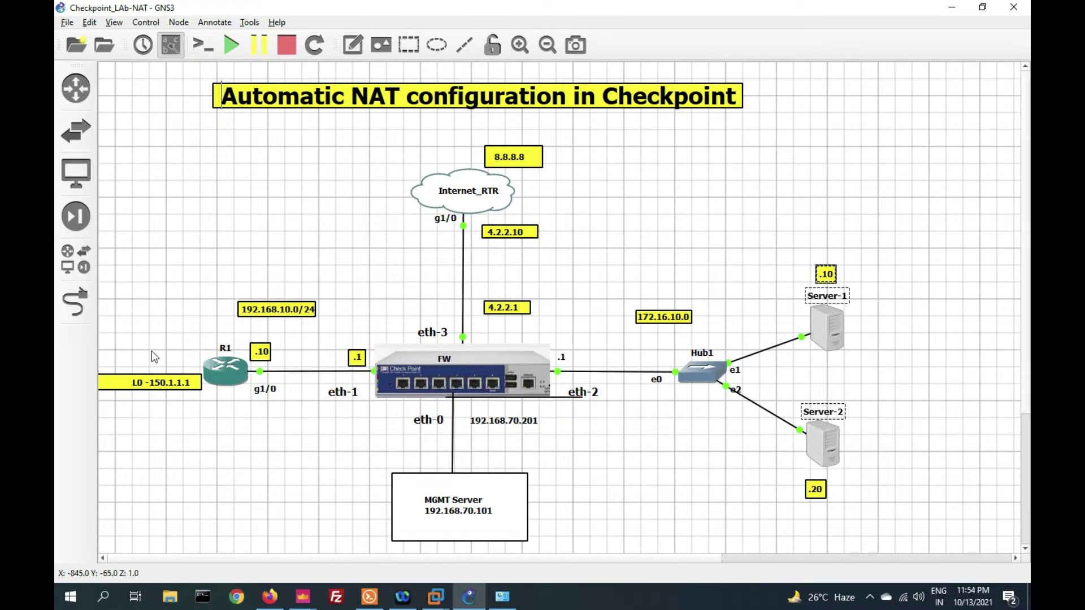
left_click_drag(151, 337, 878, 452)
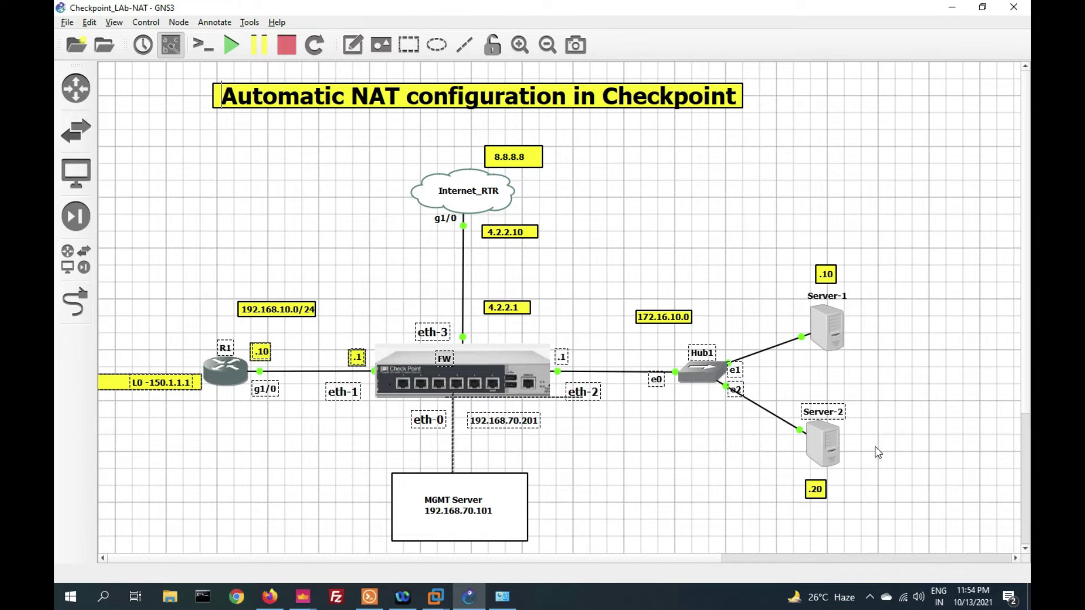
left_click(878, 452)
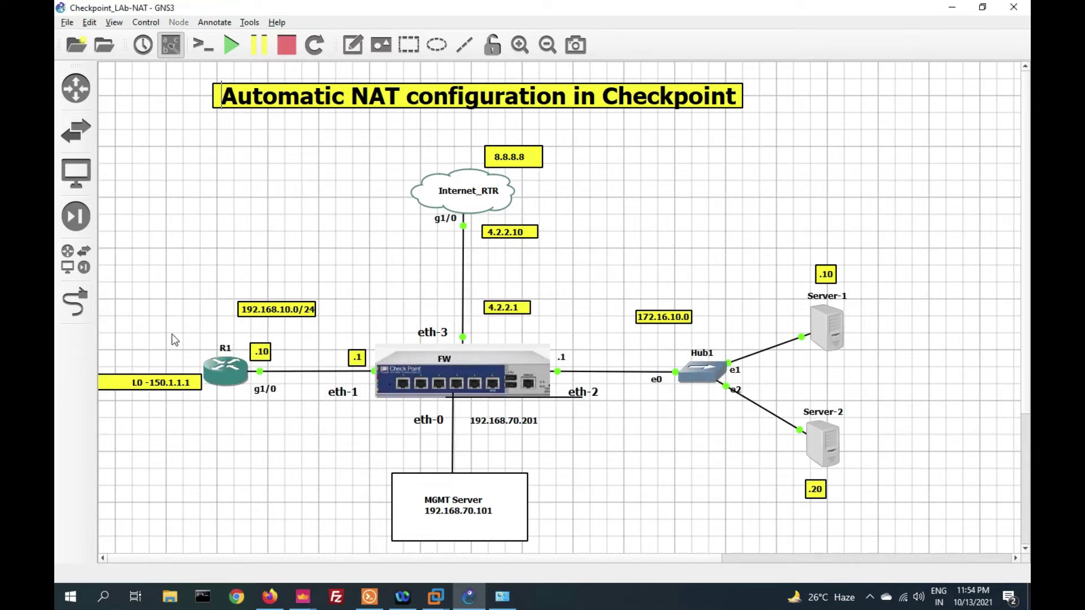
left_click_drag(152, 319, 880, 458)
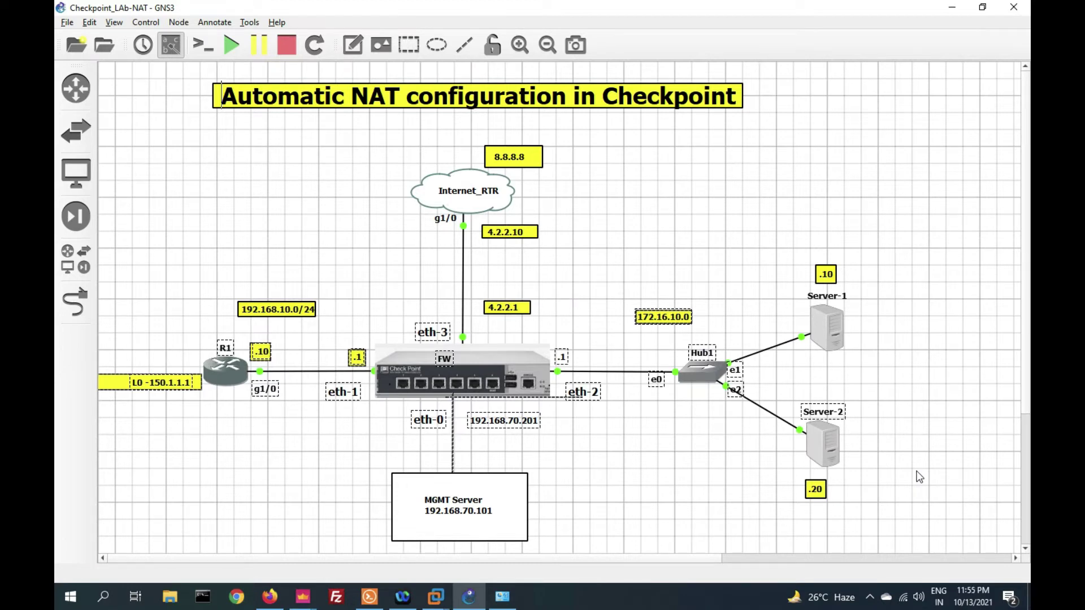
Switch to SmartConsole and open the NAT rule base of the Standard policy.
key("alt+Tab")
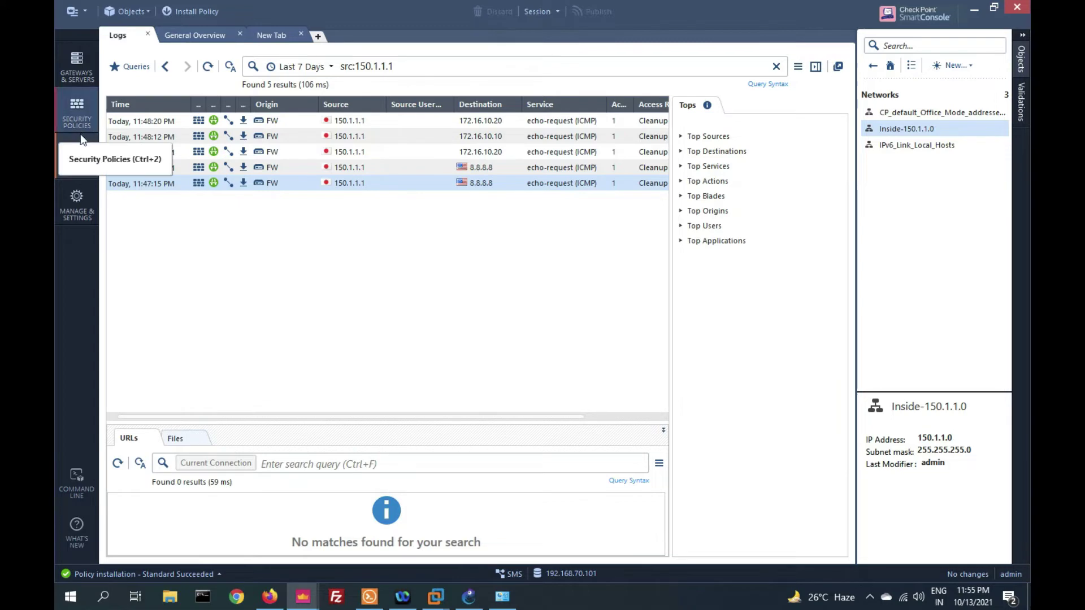
left_click(74, 110)
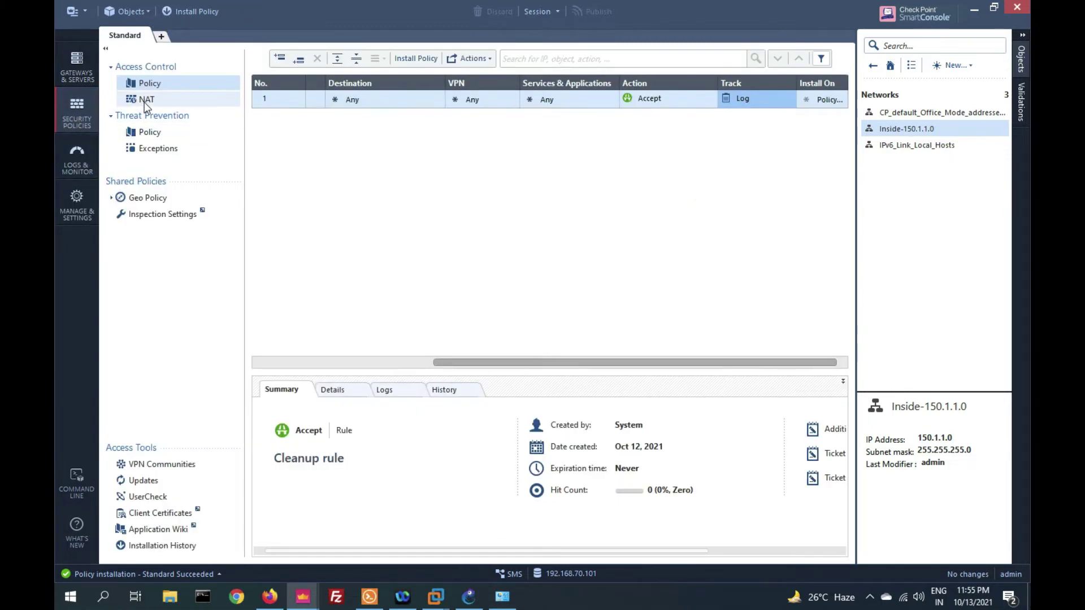
left_click(145, 101)
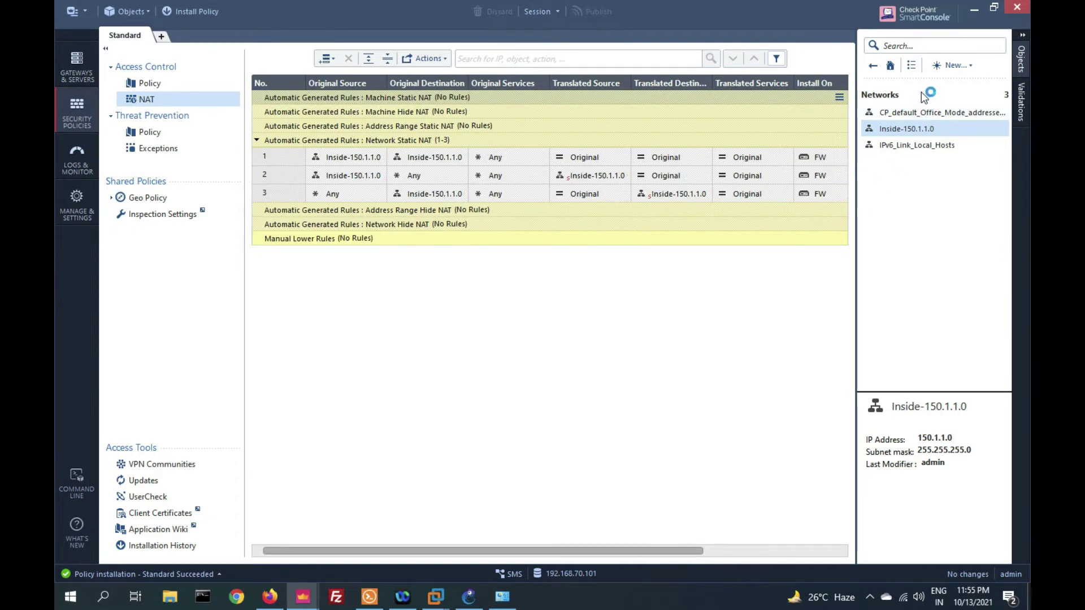
Create a network object named DMZ-172.16.10.0 with network address 172.16.10.0 and net mask 255.255.255.0.
left_click(952, 66)
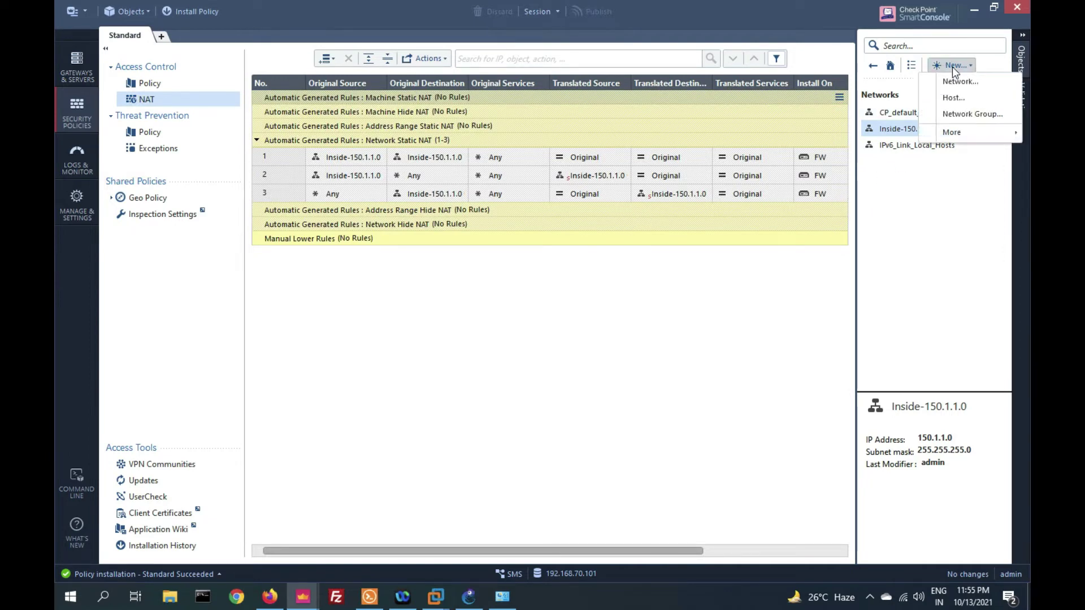
left_click(952, 82)
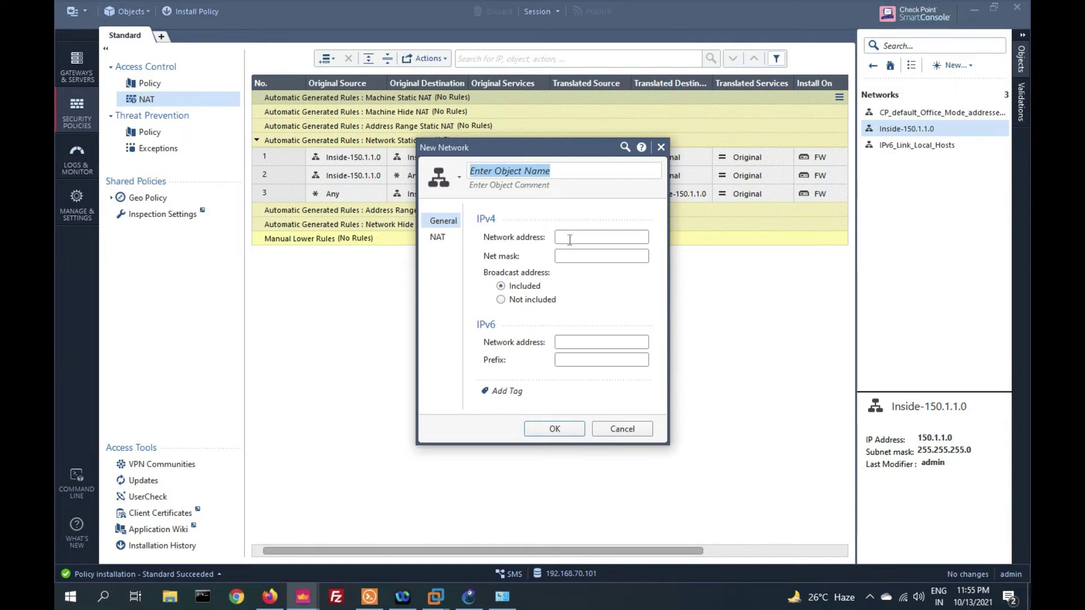
type("DM")
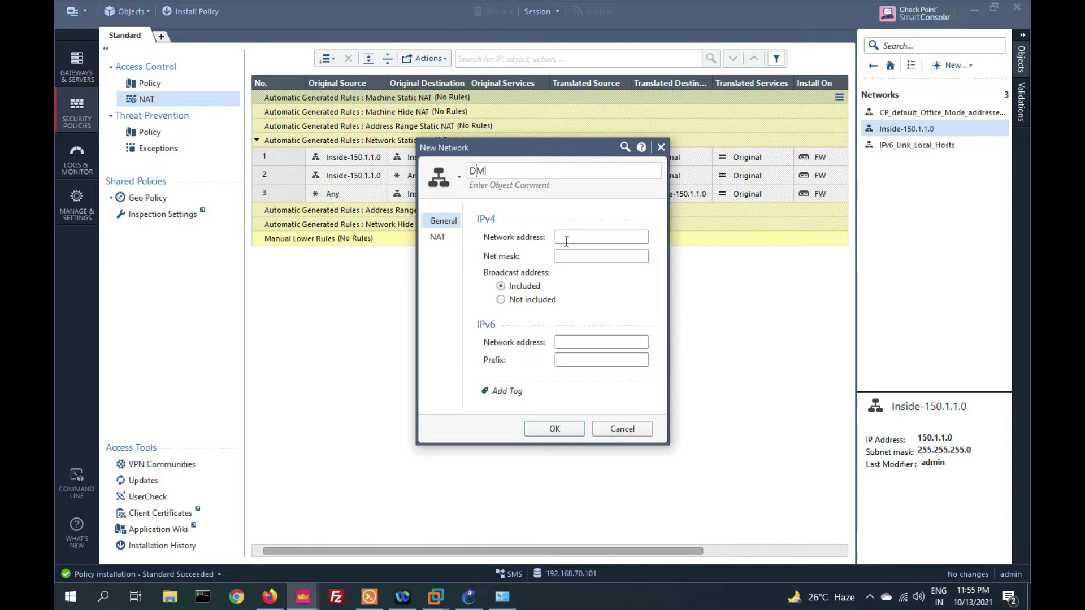
type("Z-172.16.10.0")
left_click(566, 241)
type("172.")
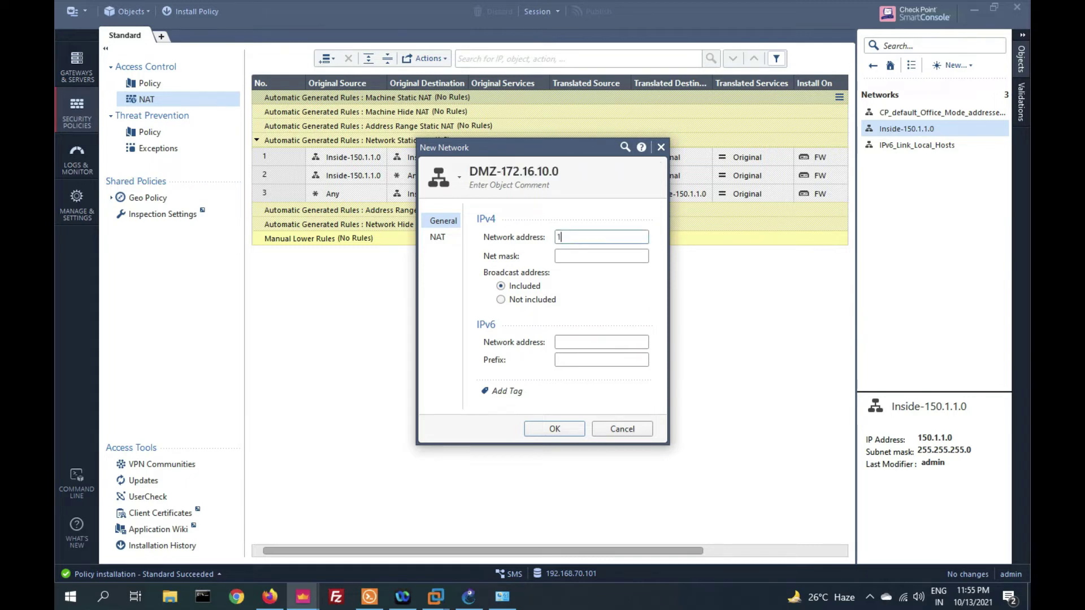
type("16.10.0")
key("Tab")
type("255.2")
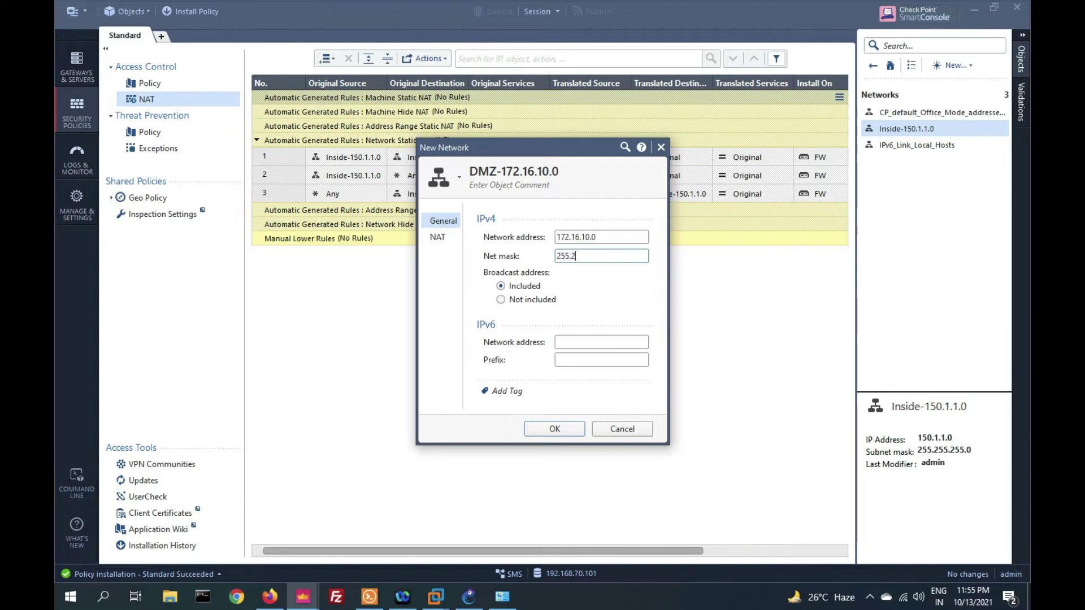
type("55.255.0")
left_click(554, 429)
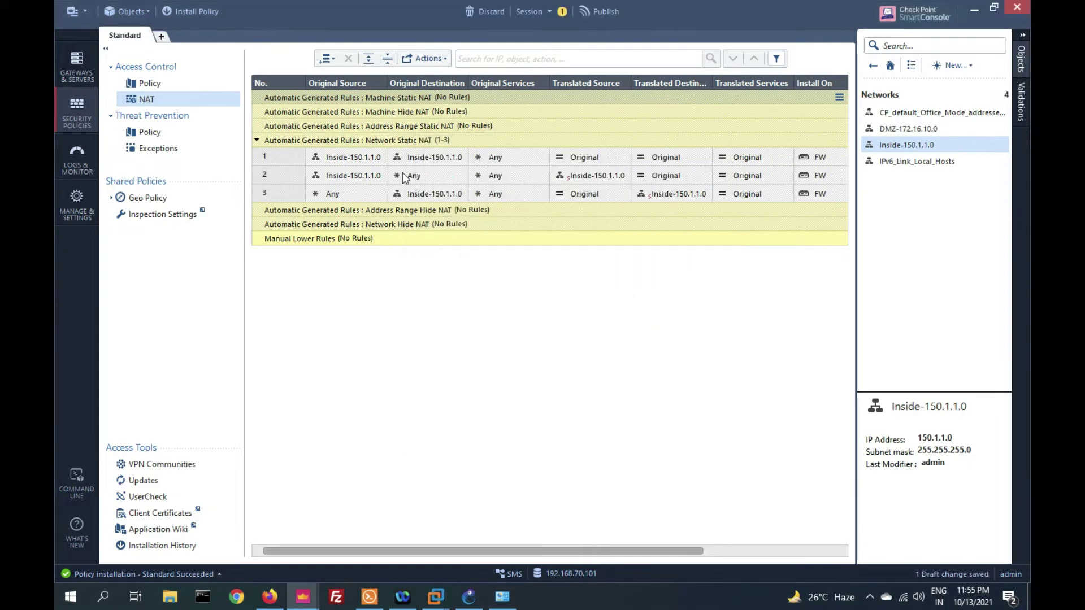
Add a NAT rule above the automatic rules with original source Inside-150.1.1.0 and original destination DMZ-172.16.10.0.
left_click(891, 142)
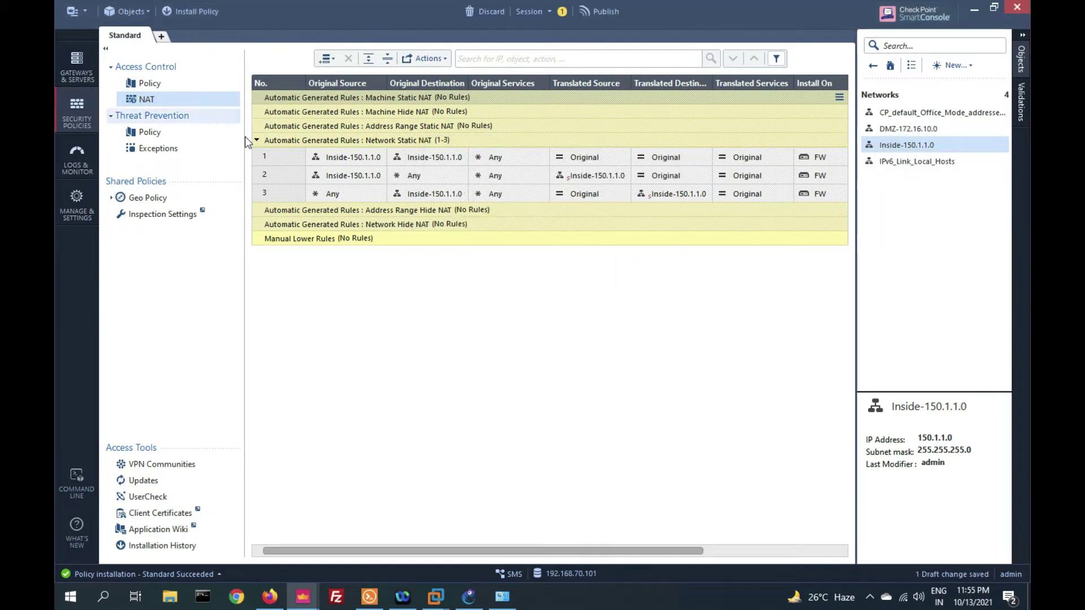
left_click(266, 155)
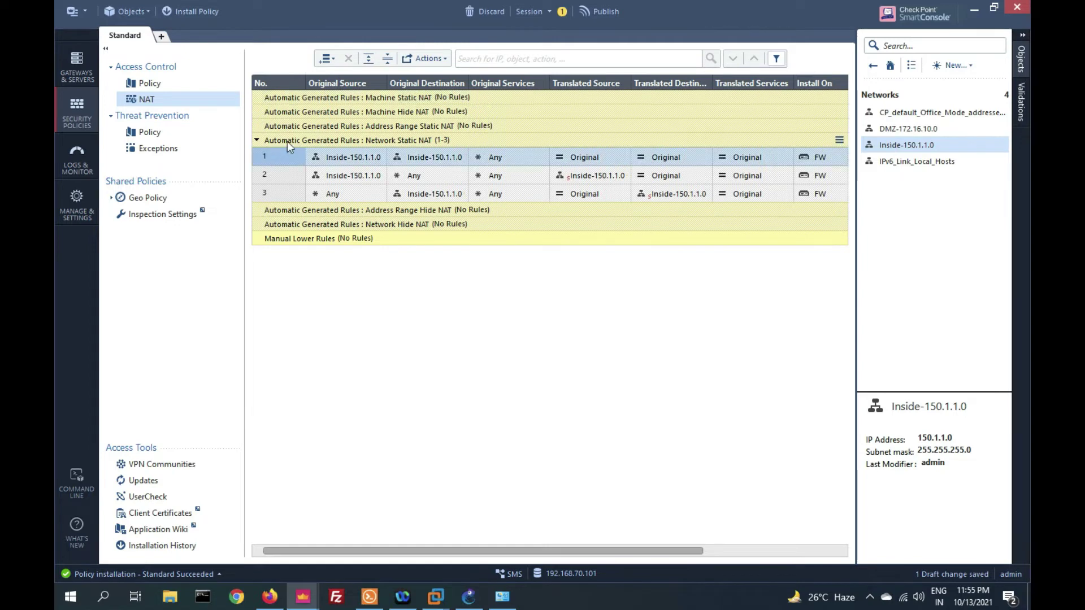
left_click(331, 59)
left_click(351, 94)
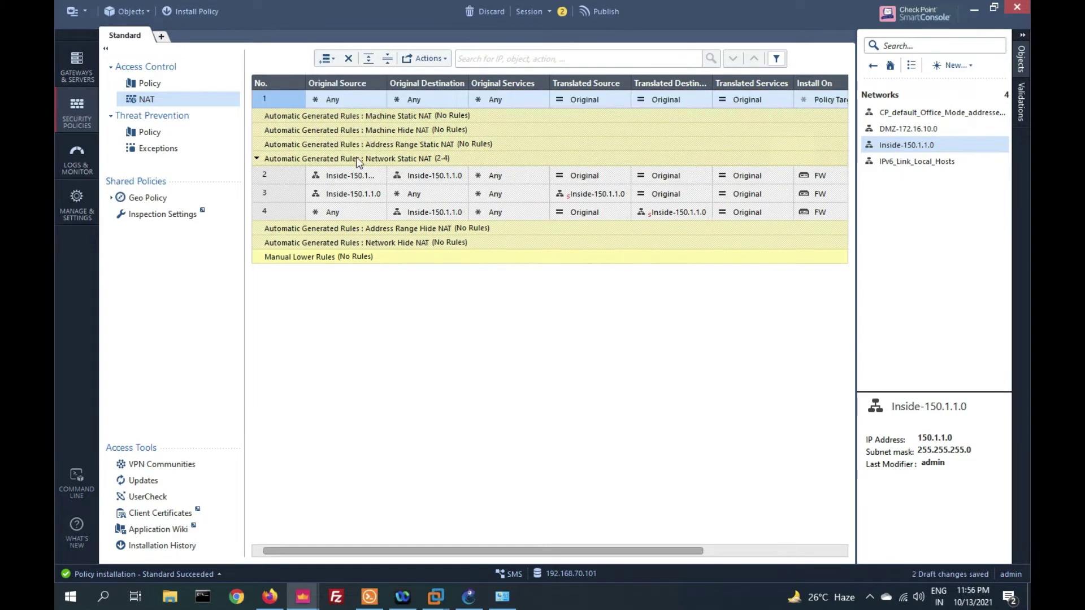
left_click(365, 103)
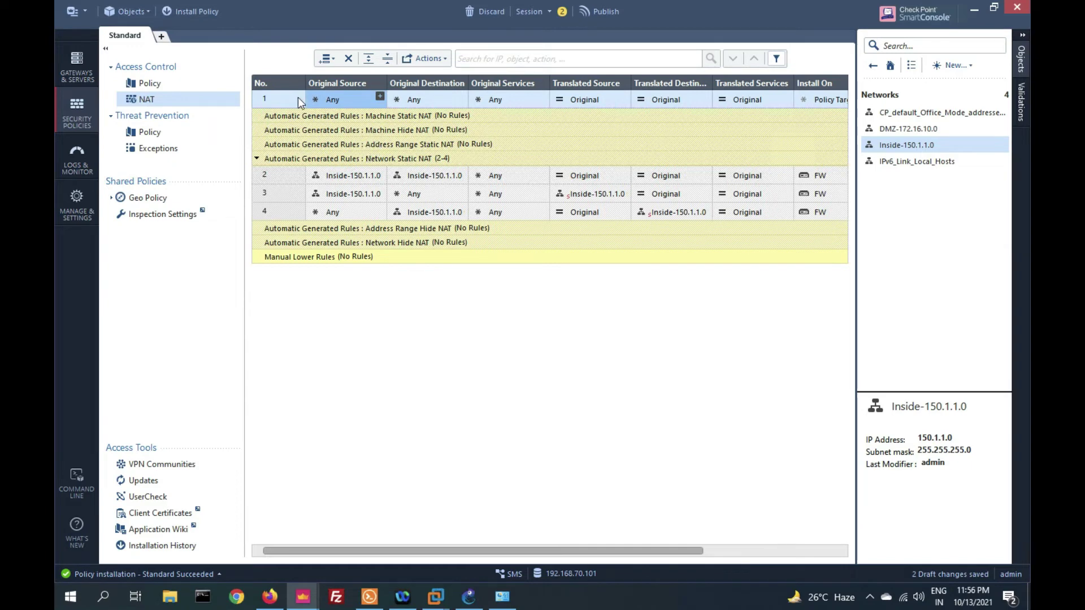
left_click(898, 146)
left_click_drag(899, 147, 355, 101)
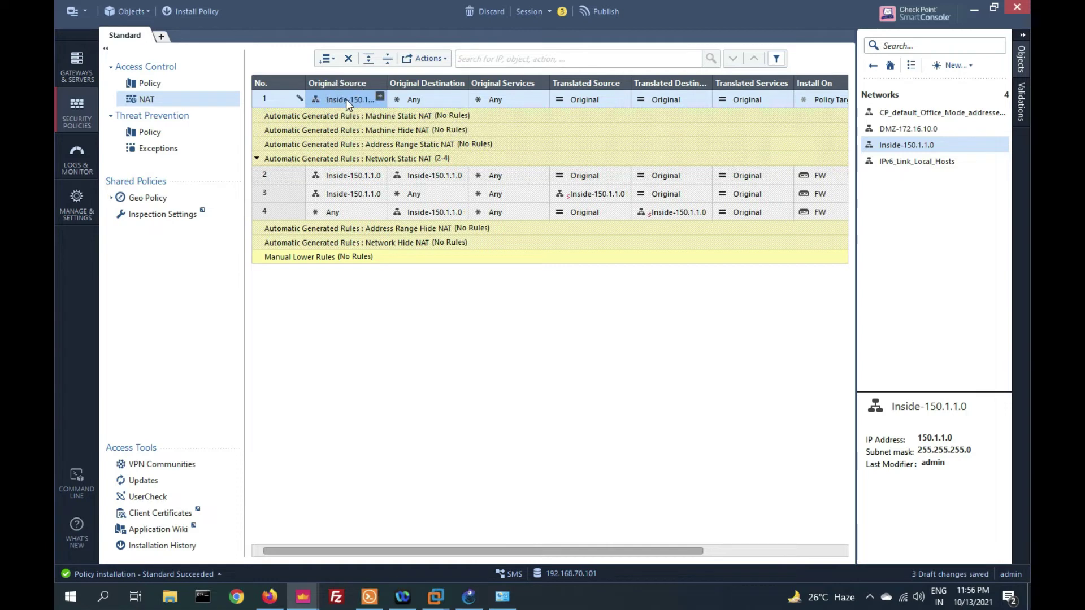
left_click_drag(915, 134, 427, 102)
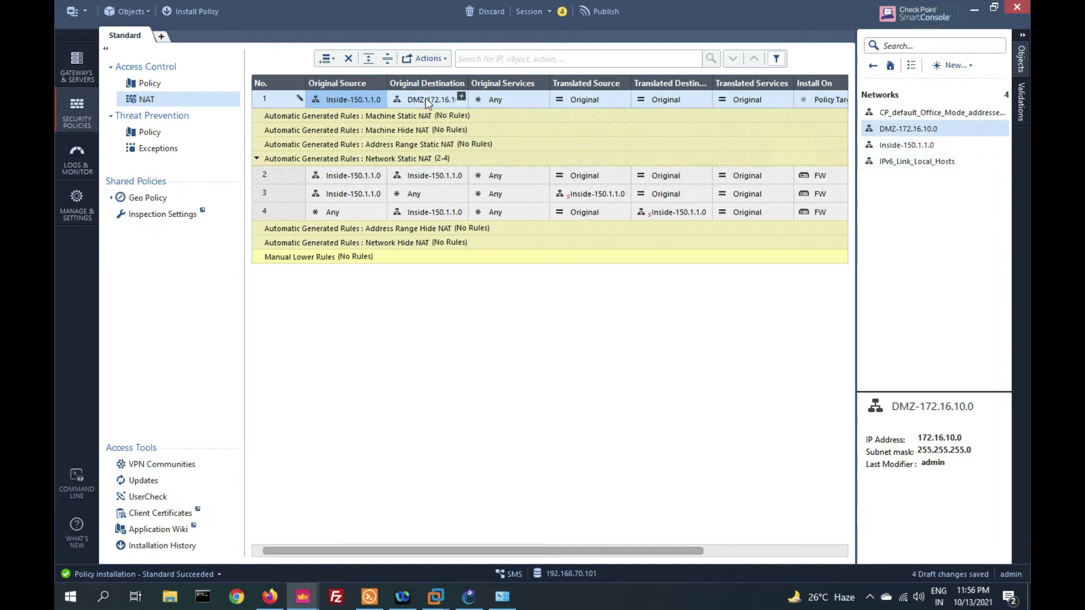
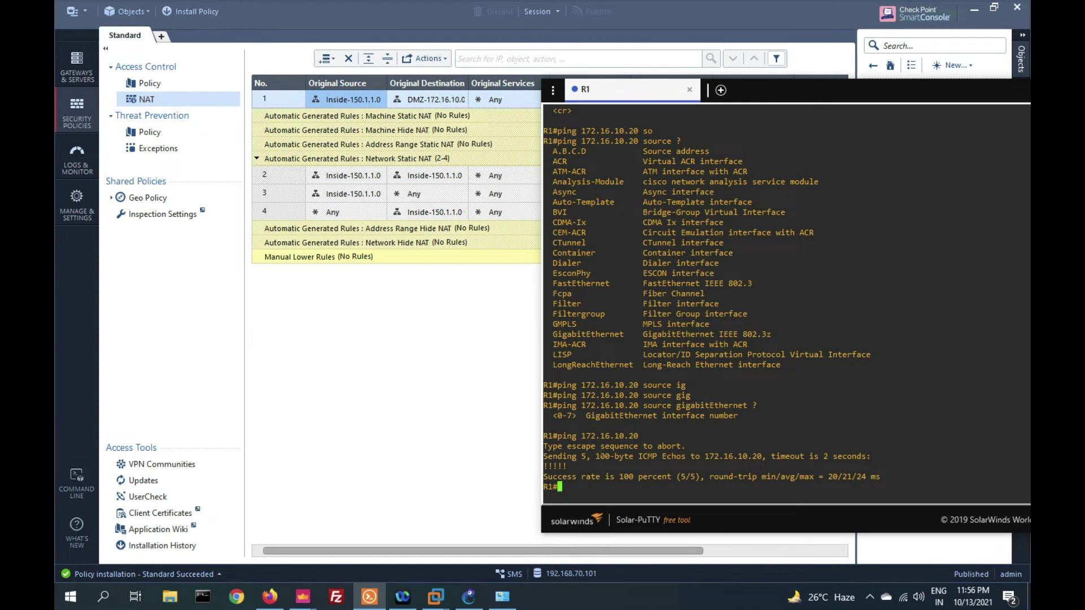
Ping 172.16.10.20 from R1 using 150.1.1.1 as the source address.
key("Return")
key("Return")
key("Return")
key("Return")
key("Return")
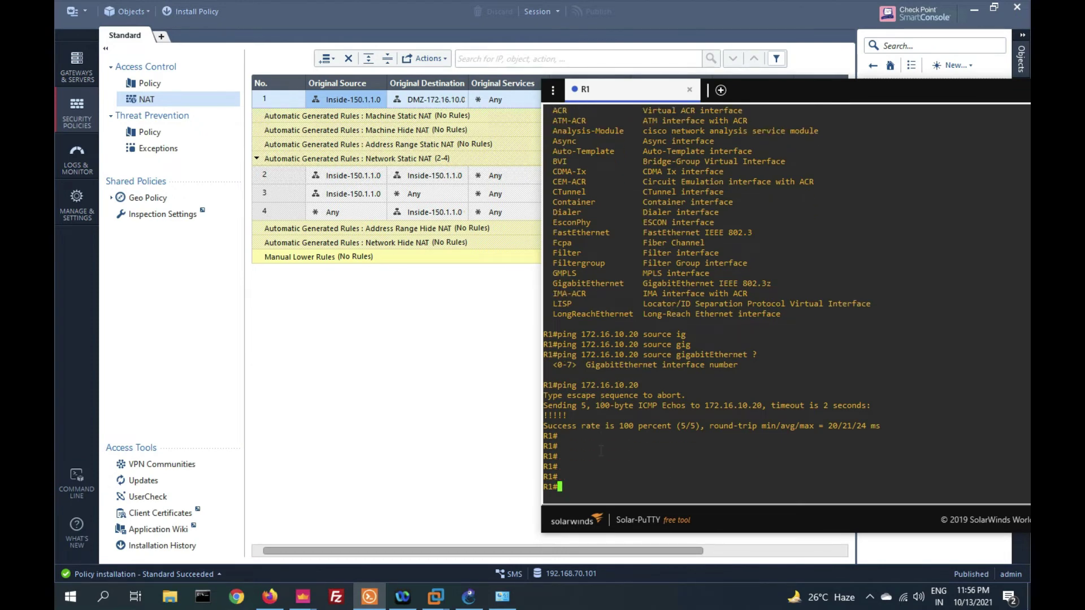
key("Up")
type("so")
key("Tab")
type("150.")
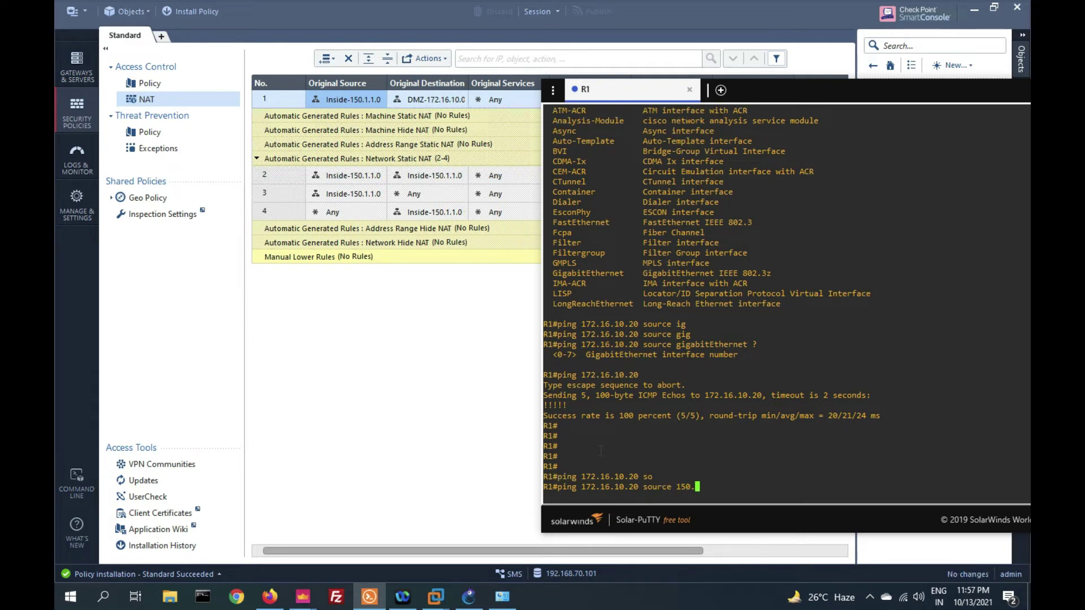
type("1.1.1")
key("Return")
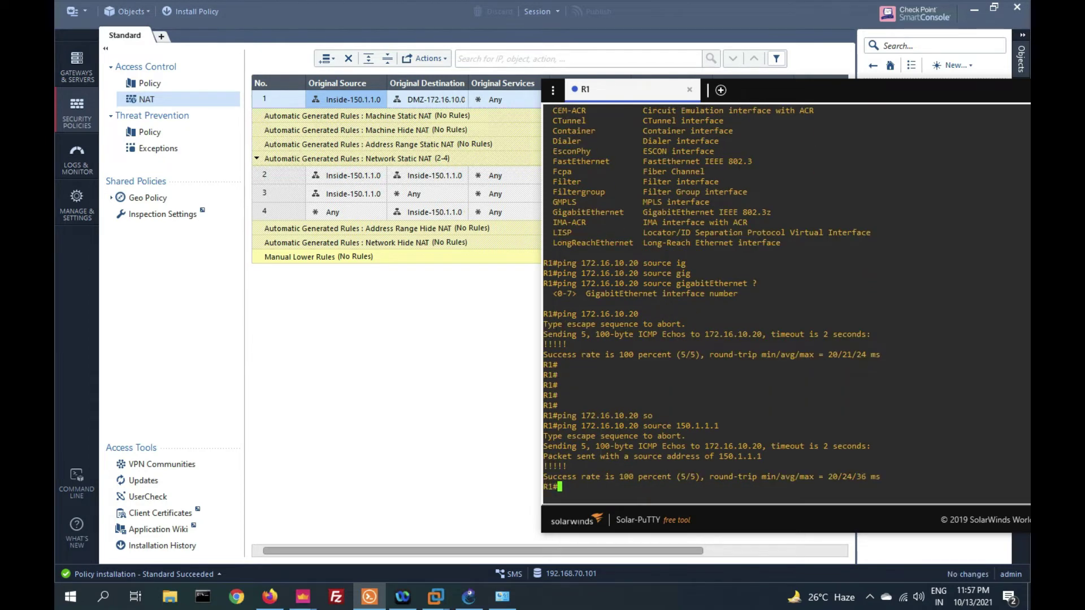
Rerun the ping on R1 with destination 172.16.10.10, keeping 150.1.1.1 as the source address.
key("Return")
key("Return")
key("Return")
key("Return")
key("Up")
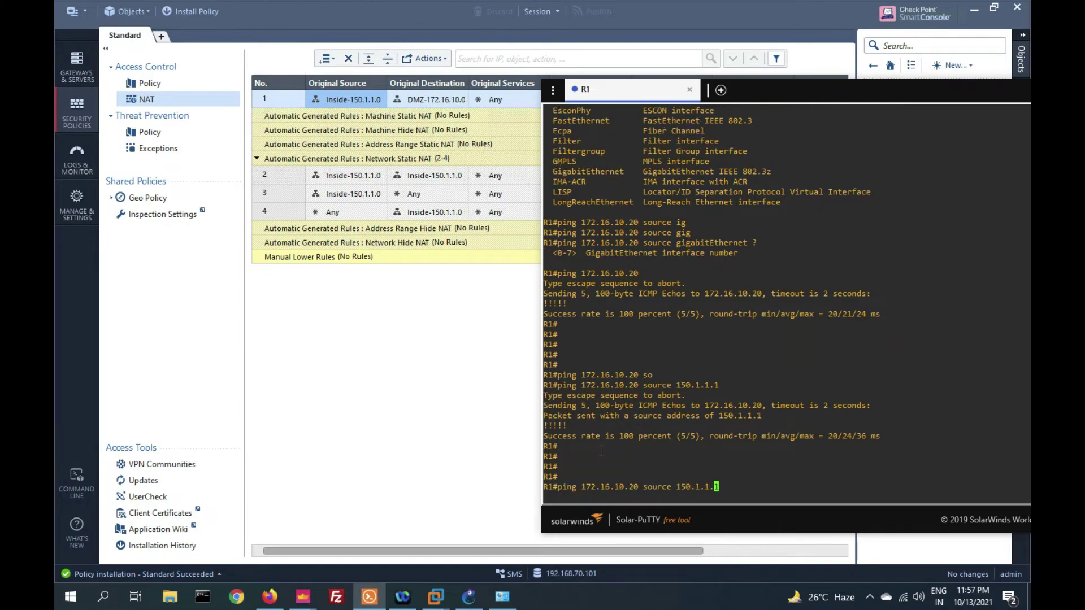
key("Left")
key("Left")
key("Left")
key("Left")
key("Left")
key("Left")
key("Left")
key("Left")
key("Left")
key("Left")
key("Left")
key("Left")
key("Left")
key("Left")
key("Left")
key("Left")
key("Left")
key("Return")
Switch to SmartConsole and refresh the traffic logs filtered by source 150.1.1.1.
left_click(525, 545)
mouse_move(464, 599)
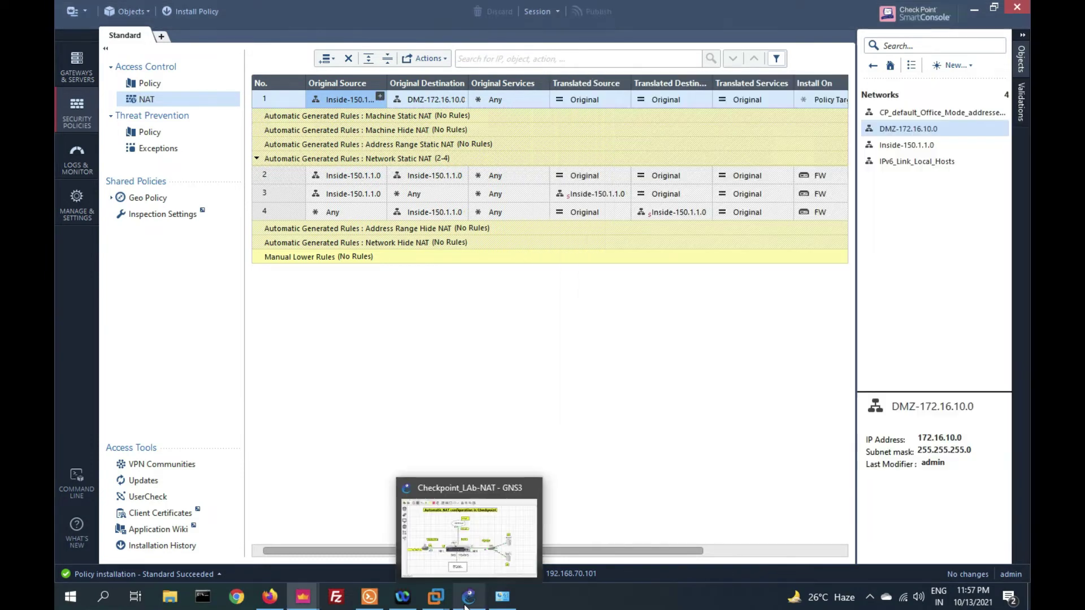
left_click(75, 161)
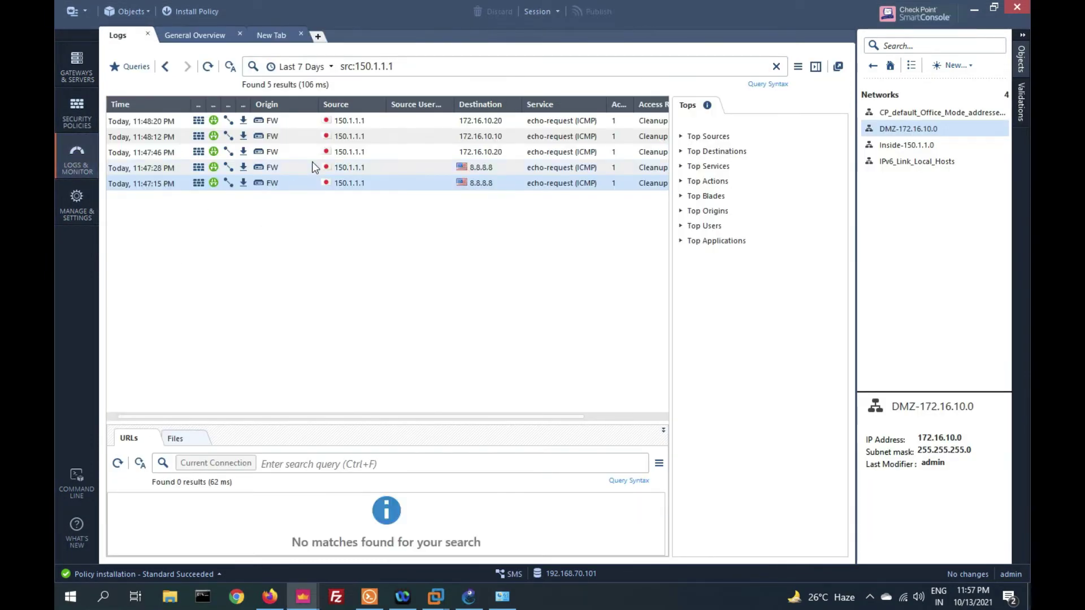
left_click(207, 67)
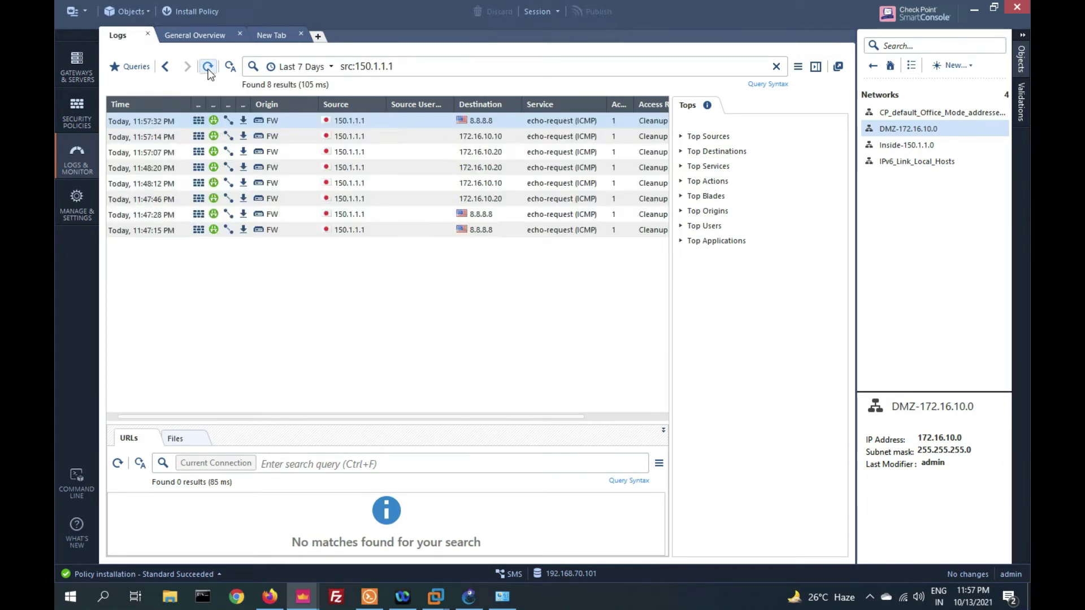
Examine the source, destination and translated source IP in the newest log entry for traffic from 150.1.1.1 to 8.8.8.8.
left_click(333, 122)
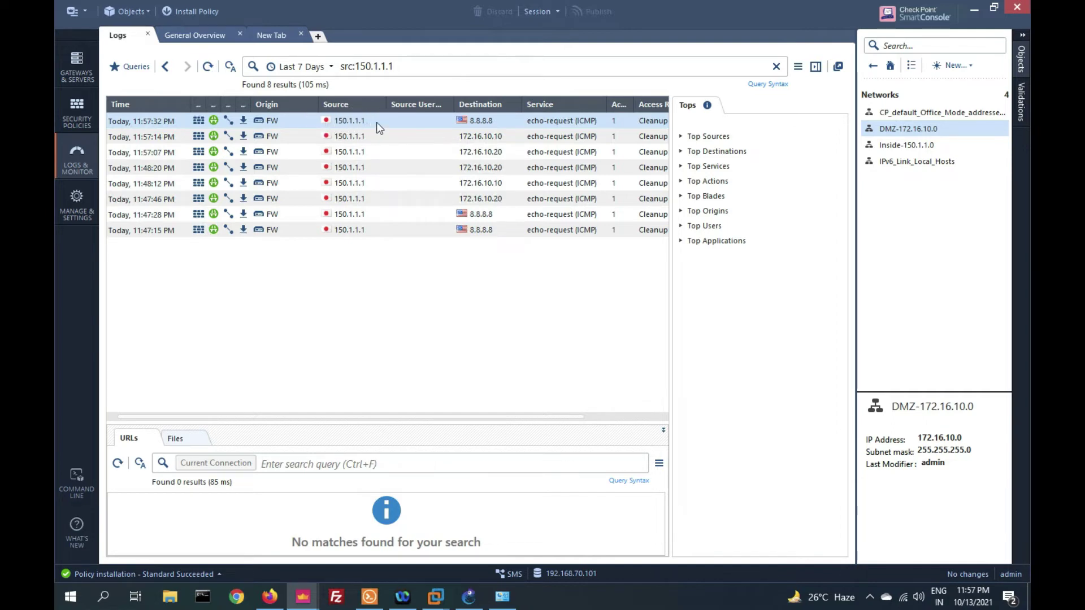
left_click(456, 120)
double_click(361, 120)
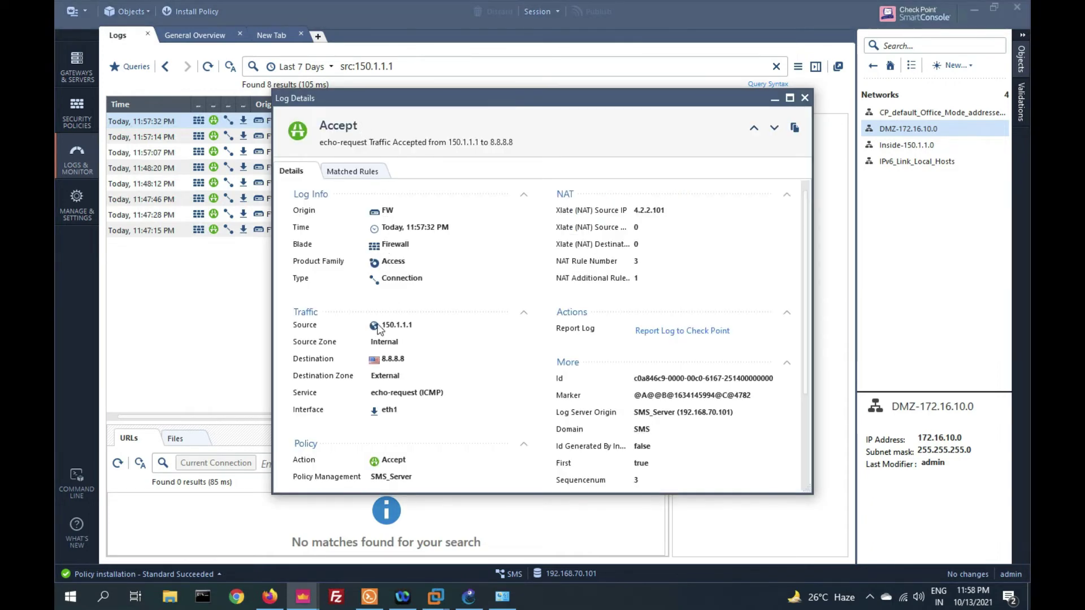
left_click(421, 322)
left_click_drag(415, 360, 370, 364)
left_click(680, 212)
left_click(805, 98)
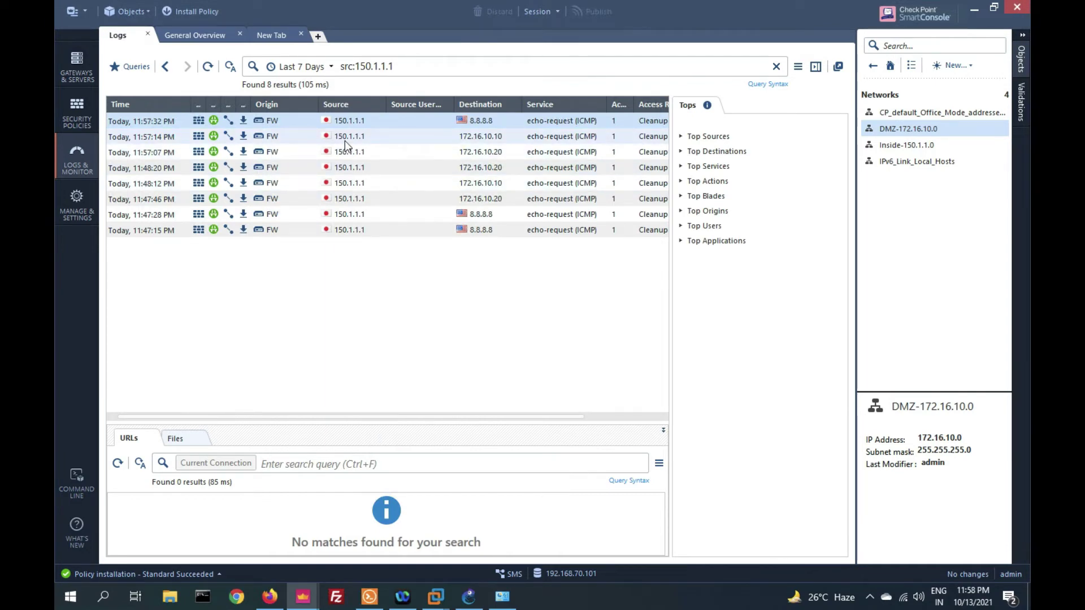
Check the newest log entry for traffic from 150.1.1.1 to 172.16.10.10 for any NAT details.
double_click(368, 136)
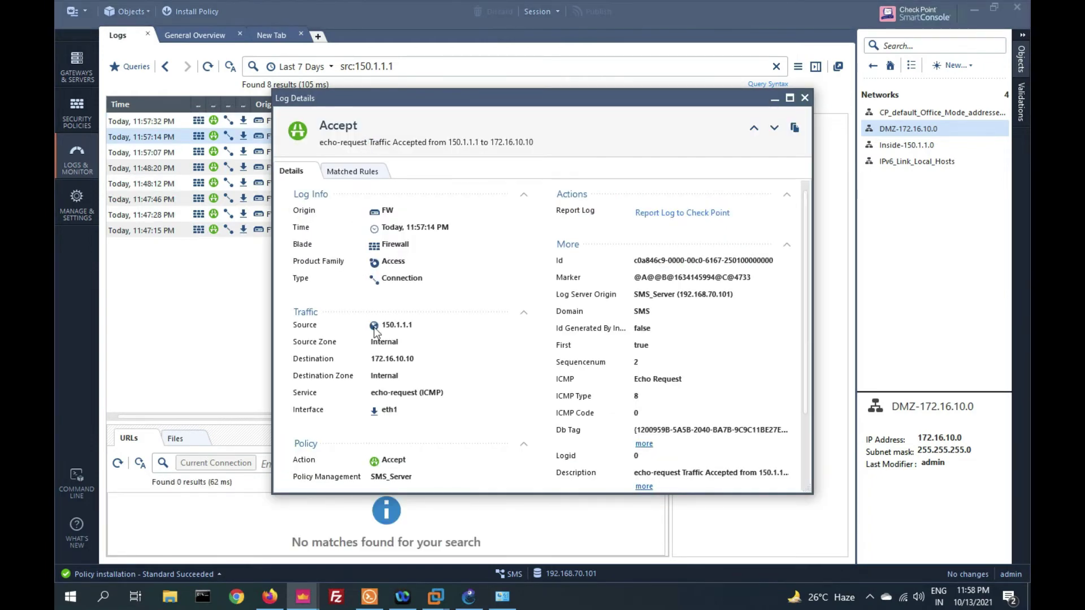
scroll(375, 333, "down", 3)
left_click_drag(378, 234, 419, 235)
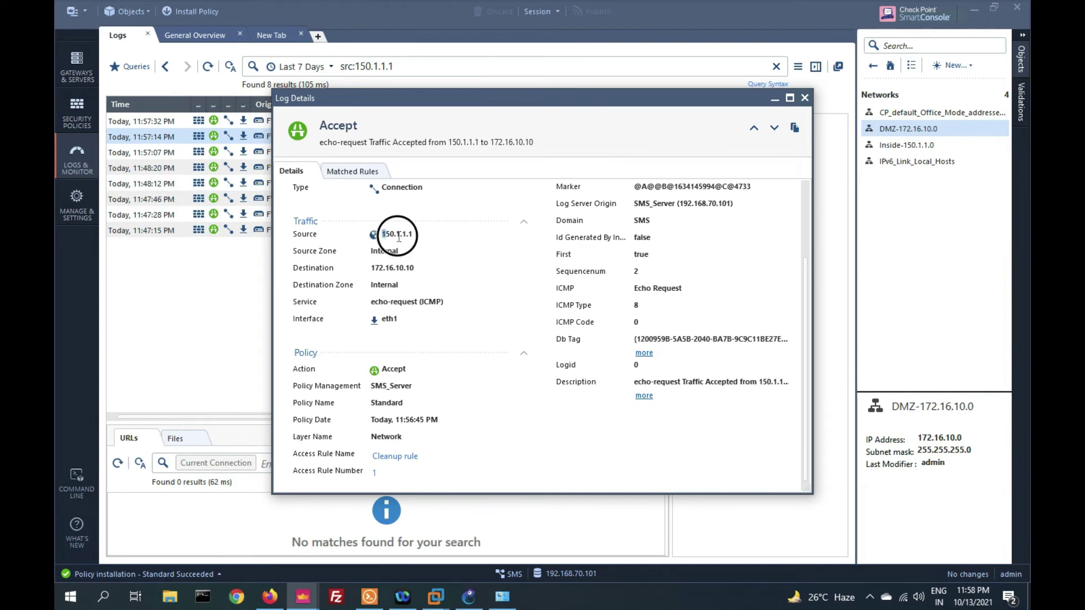
left_click_drag(372, 268, 448, 272)
scroll(448, 272, "up", 3)
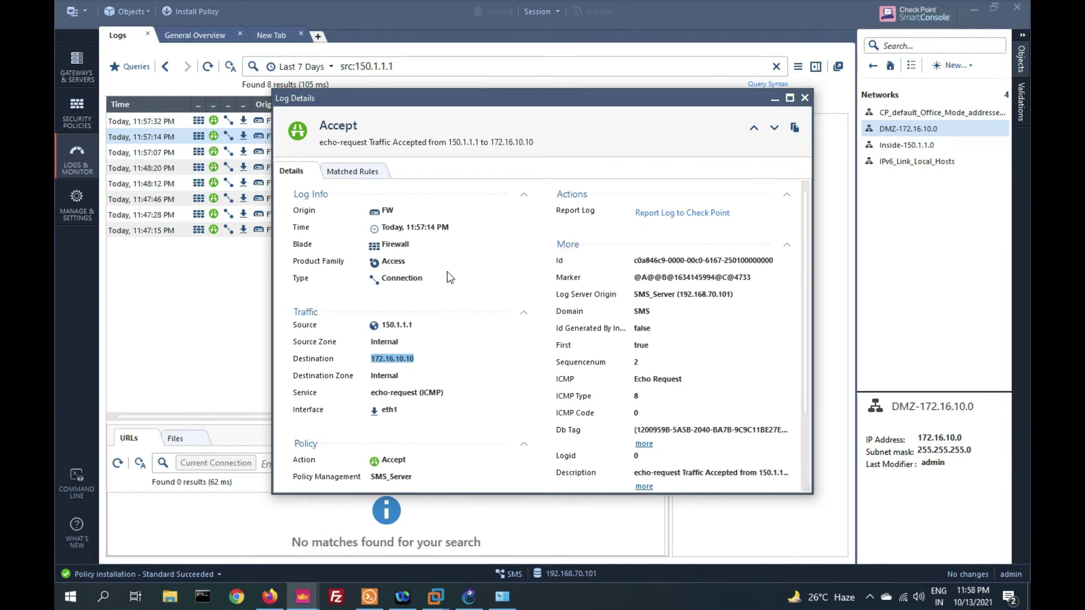
left_click(565, 203)
left_click(718, 394)
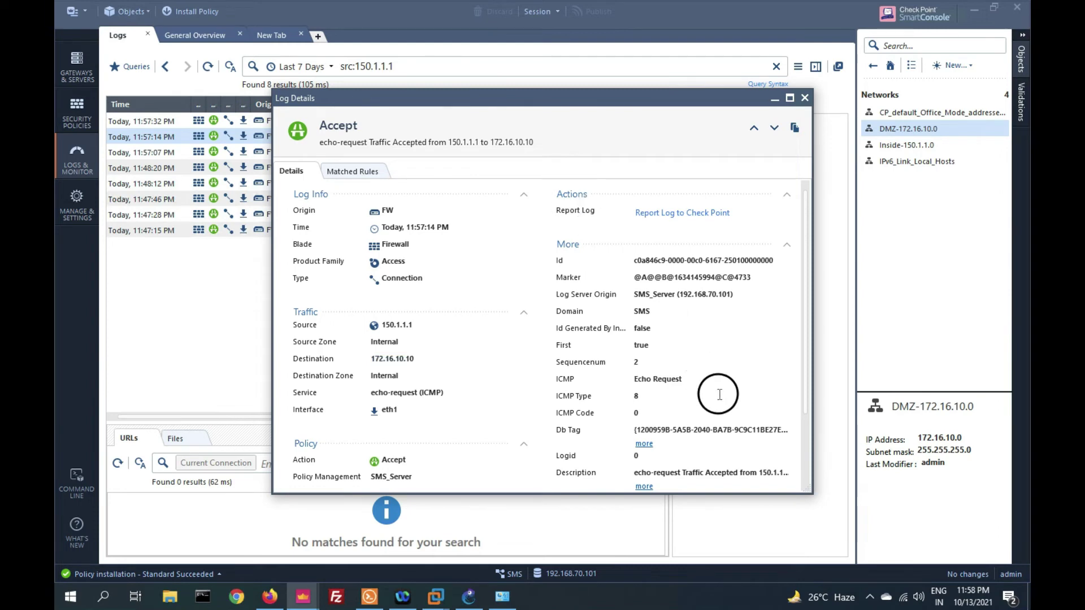
left_click_drag(722, 396, 600, 252)
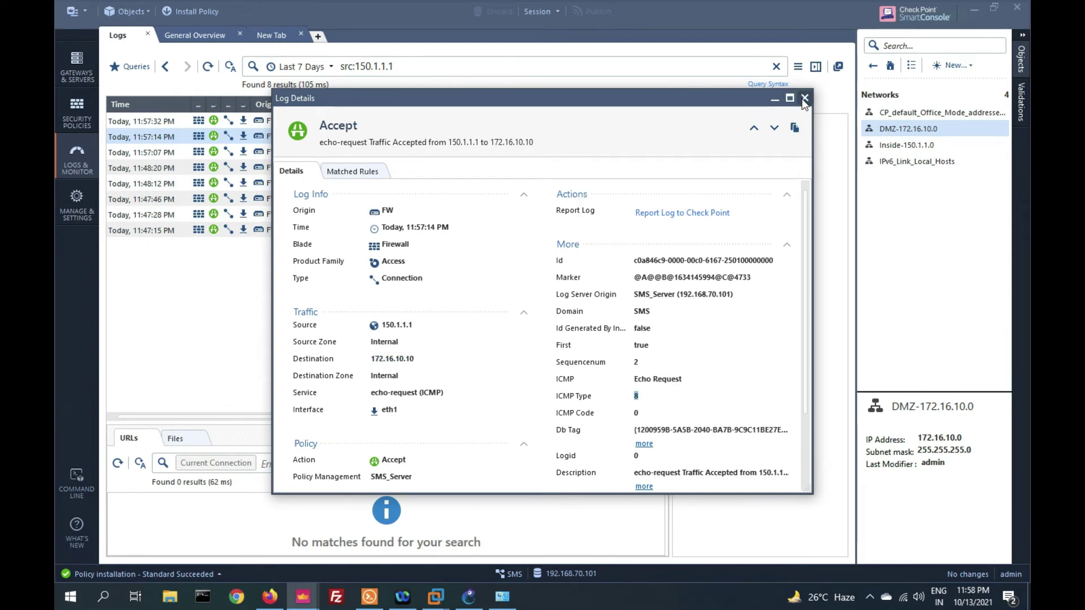
left_click(804, 98)
Check the newest log entry for traffic from 150.1.1.1 to 172.16.10.20 for any NAT details.
double_click(358, 157)
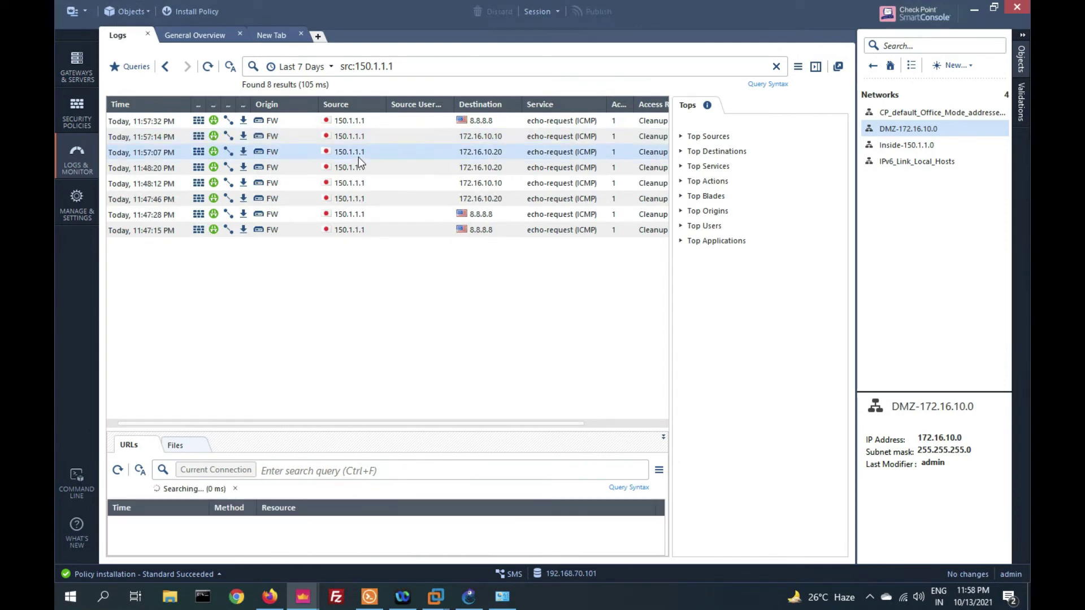
left_click(538, 285)
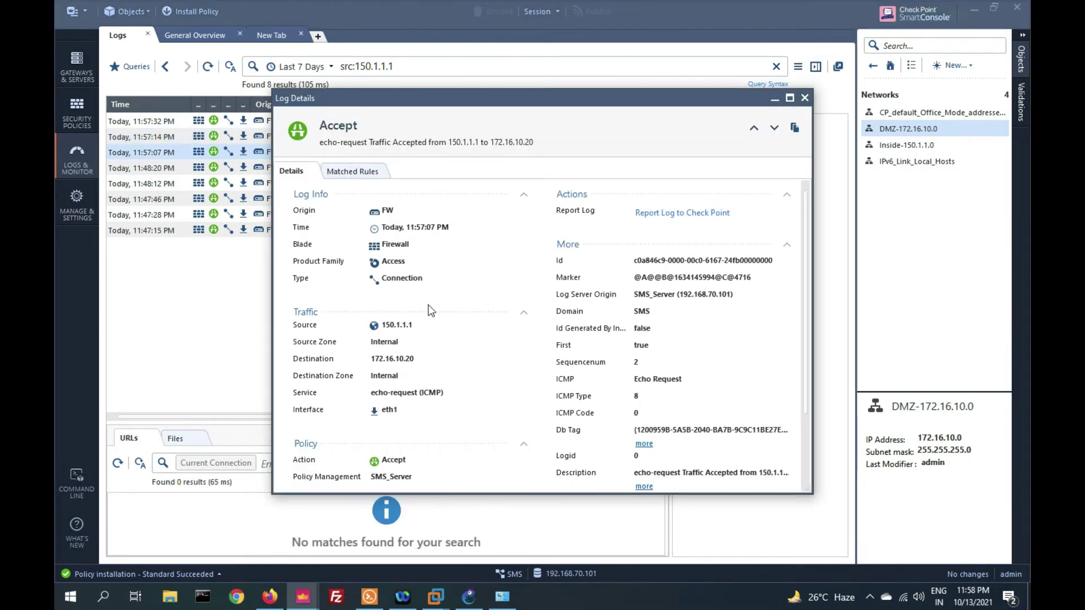
left_click(354, 325)
left_click(431, 357)
left_click(804, 99)
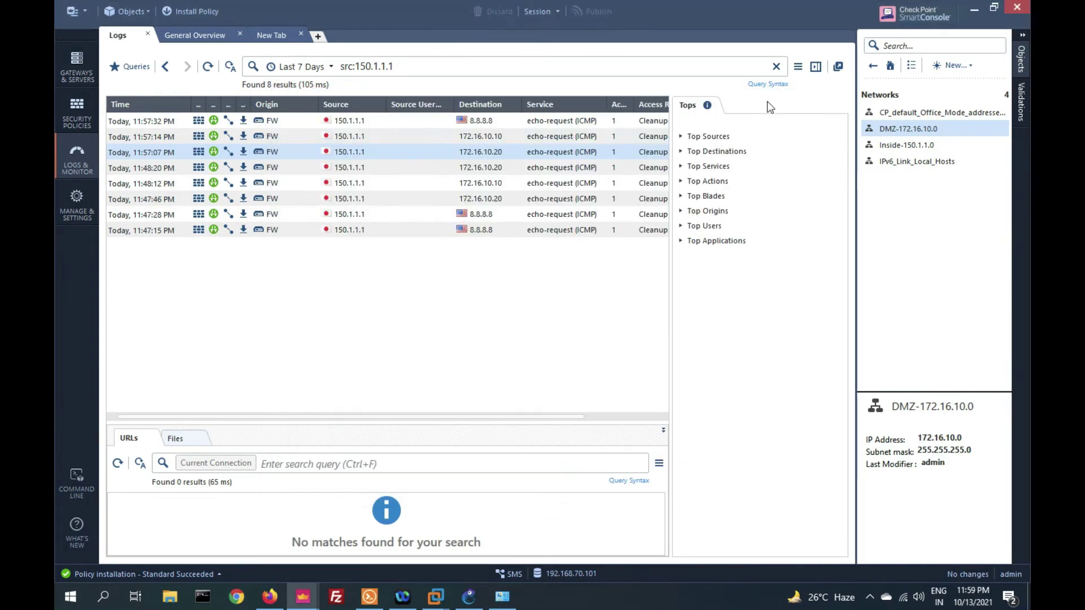
Enable automatic address translation rules on network object Inside-150.1.1.0, using the Hide method behind the gateway and installing on all gateways.
left_click(72, 116)
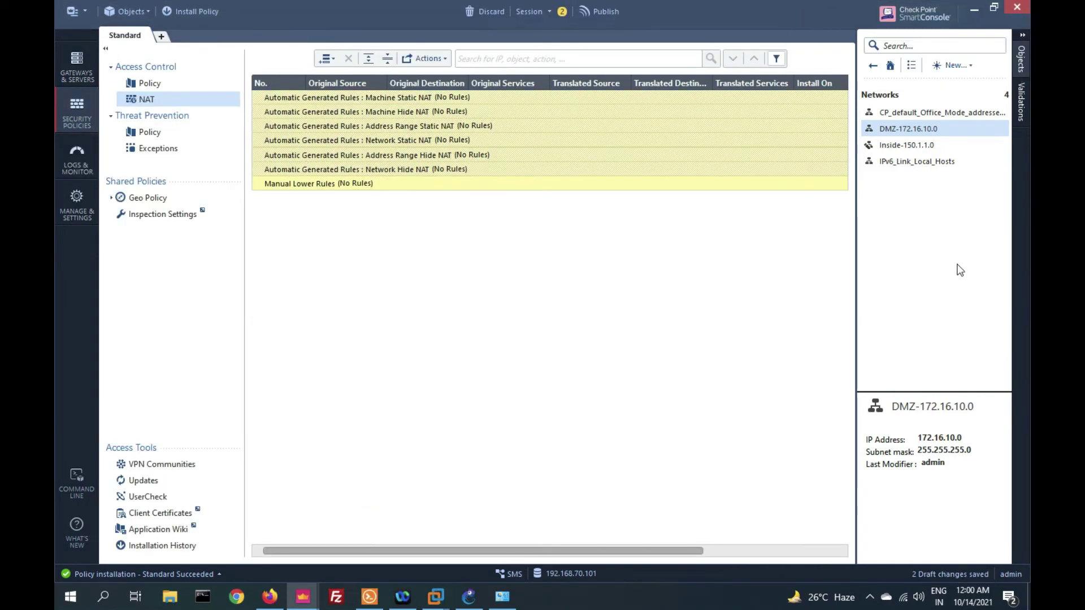
left_click(927, 148)
double_click(926, 148)
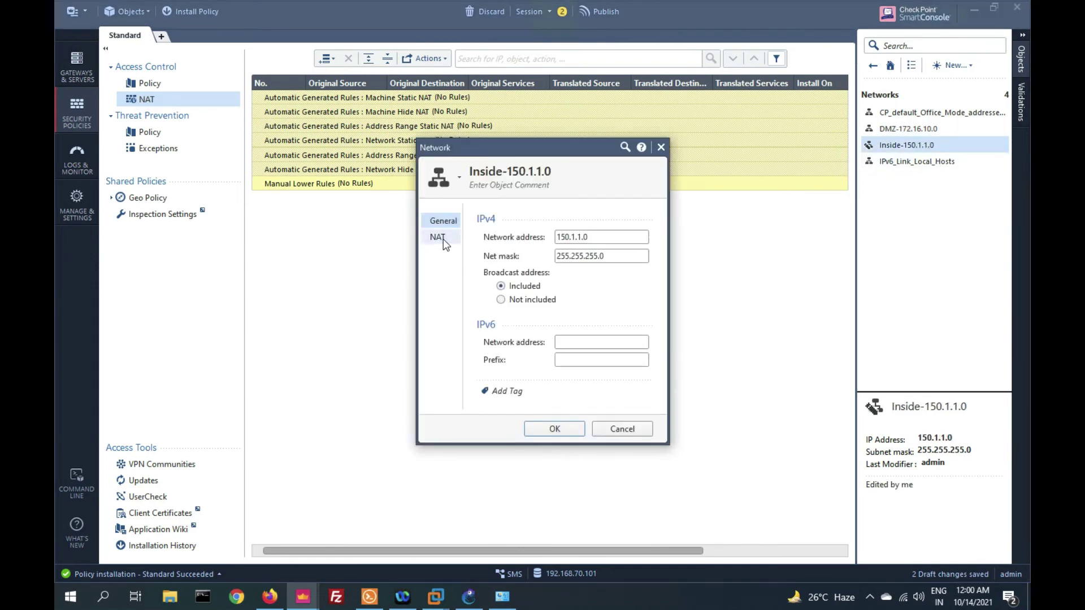
left_click(442, 238)
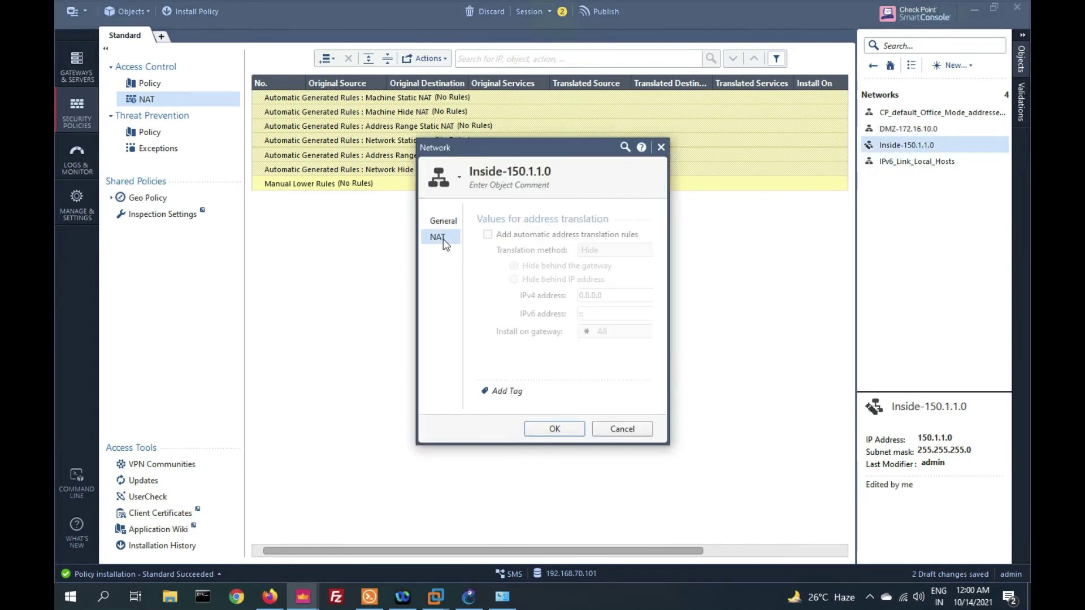
left_click(485, 233)
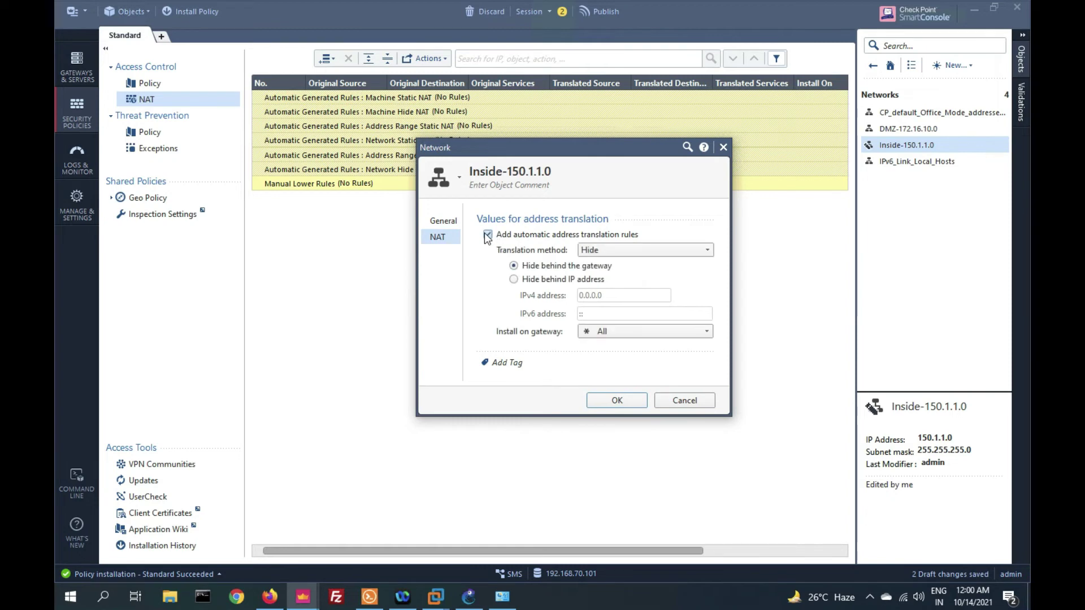
left_click(514, 279)
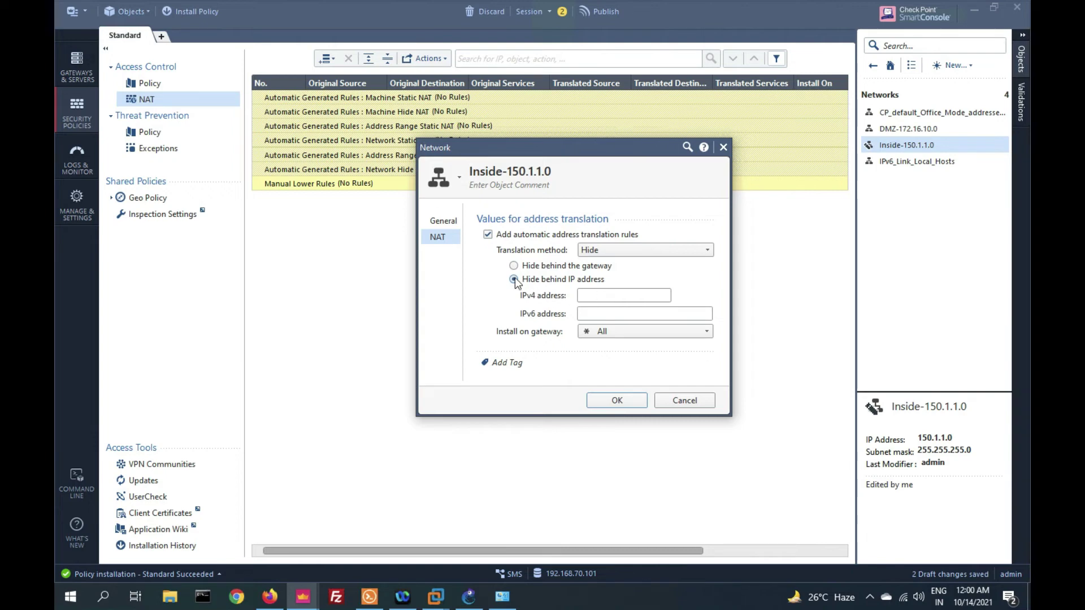
left_click(514, 266)
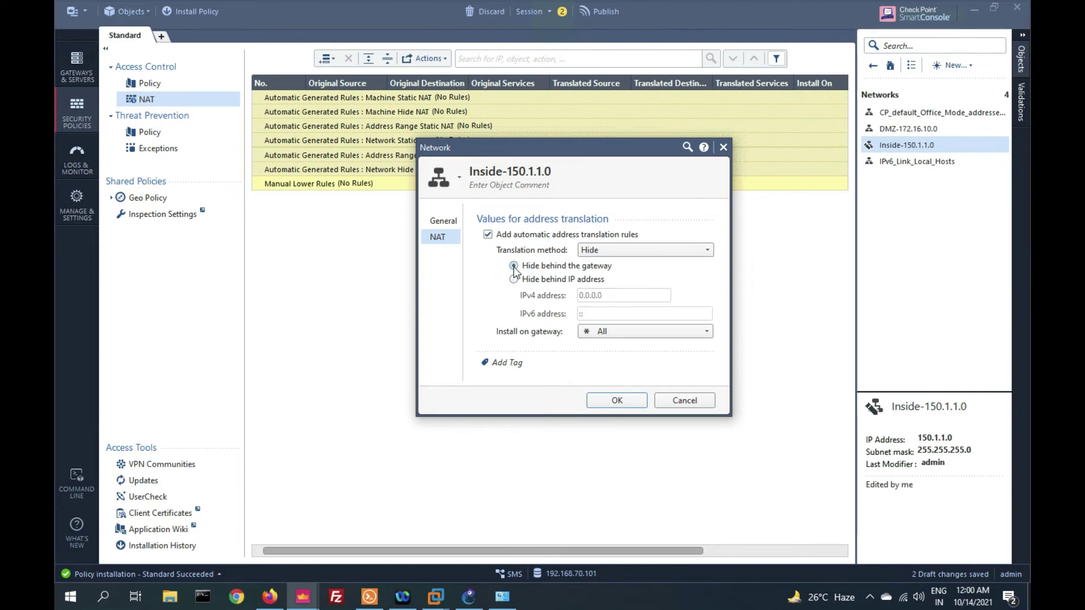
left_click(608, 396)
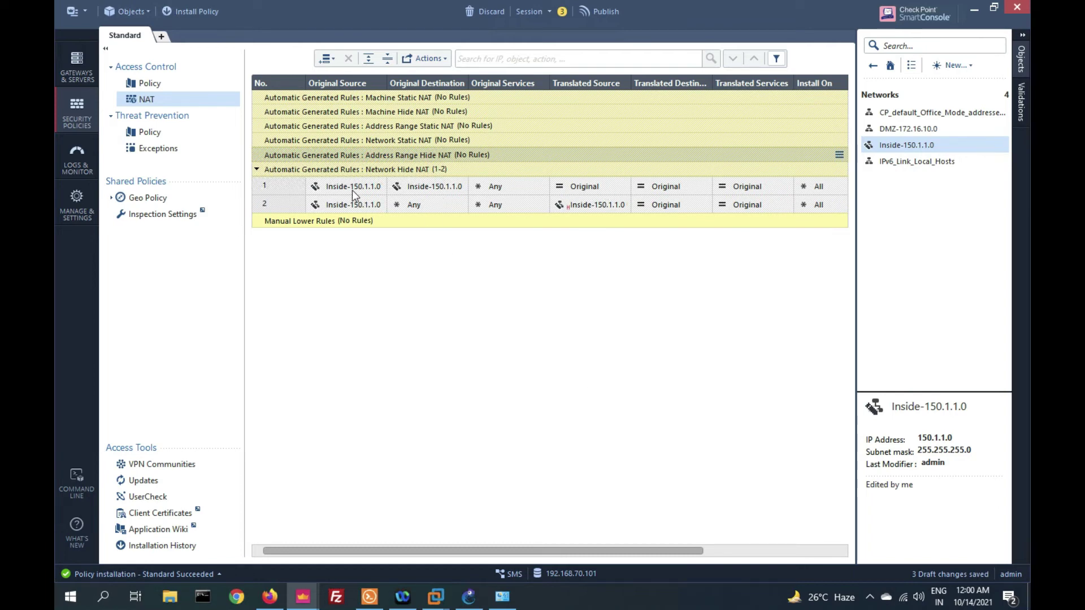
Review the automatic hide NAT rules for Inside-150.1.1.0 and compare them with the firewall's outside address and DMZ servers in the GNS3 topology.
mouse_move(351, 188)
mouse_move(589, 212)
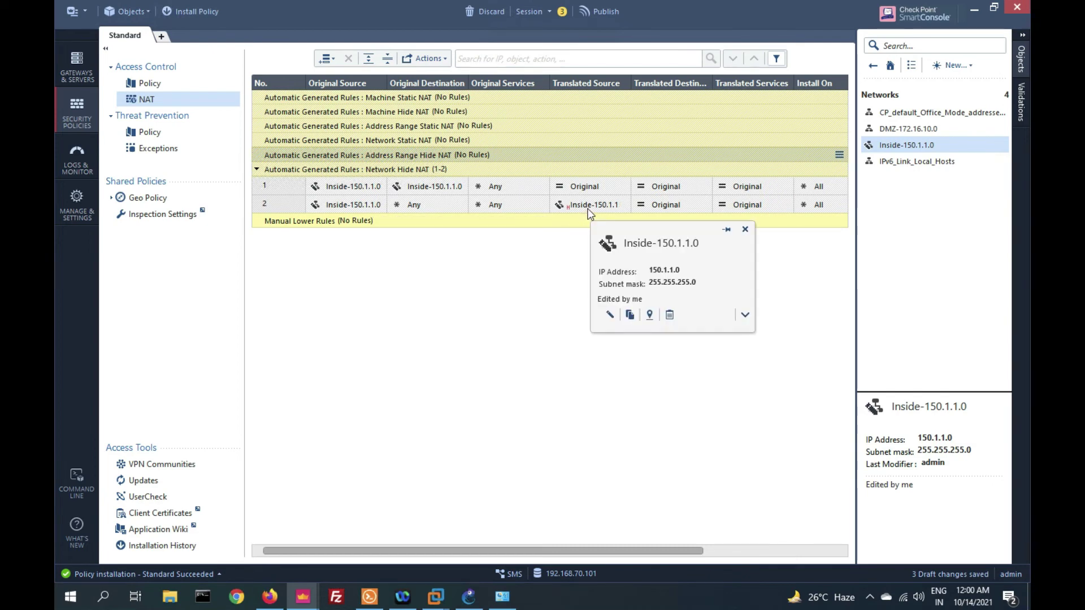
left_click(469, 596)
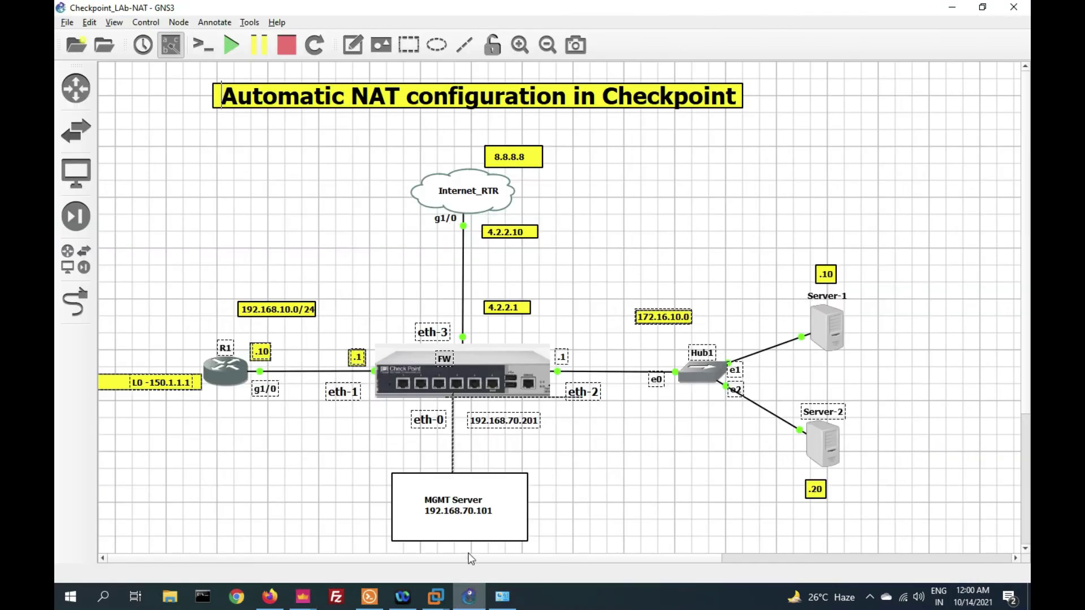
left_click(501, 310)
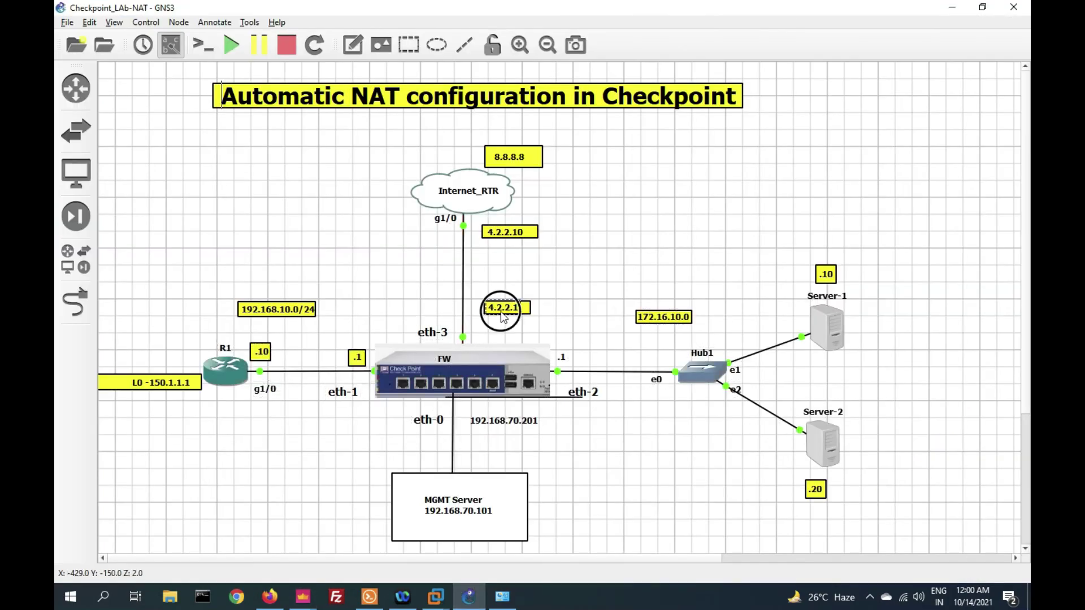
left_click(159, 397)
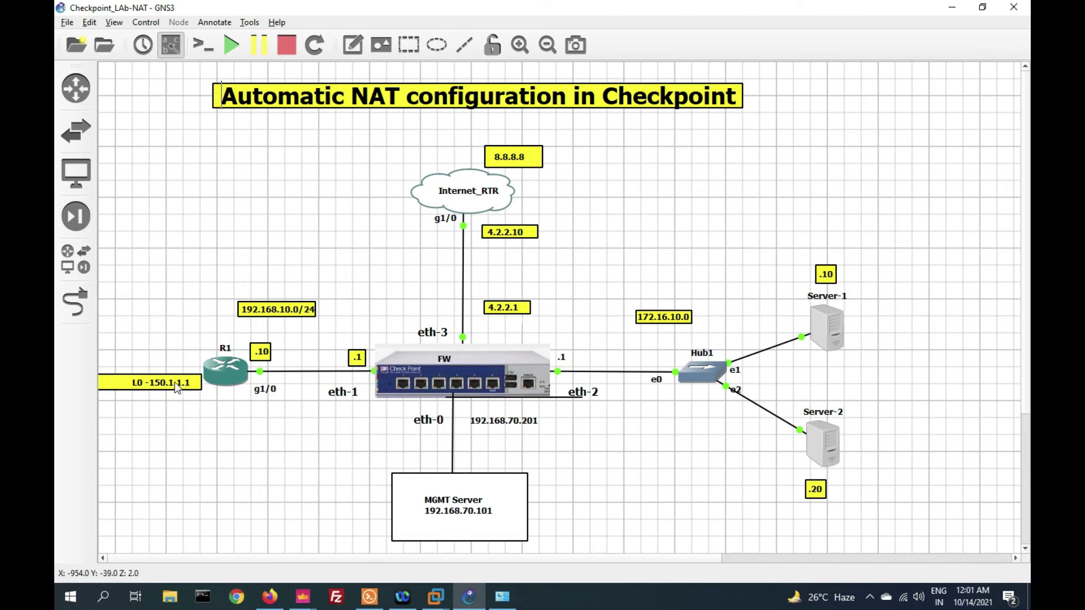
left_click_drag(751, 235, 884, 472)
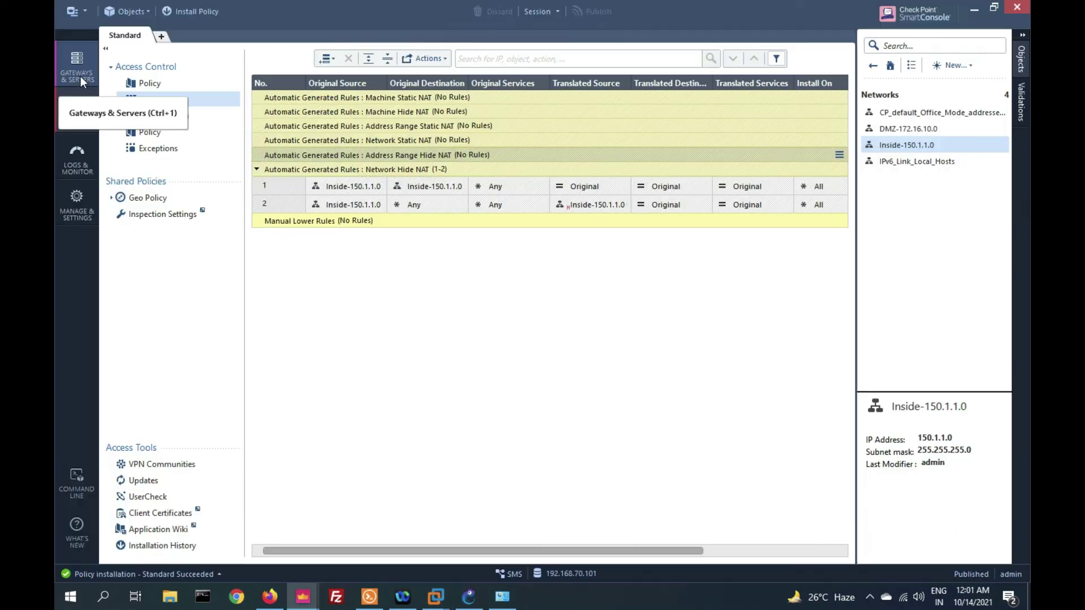
Install the Standard policy in SmartConsole with Access Control and Threat Prevention on gateway FW.
left_click(189, 12)
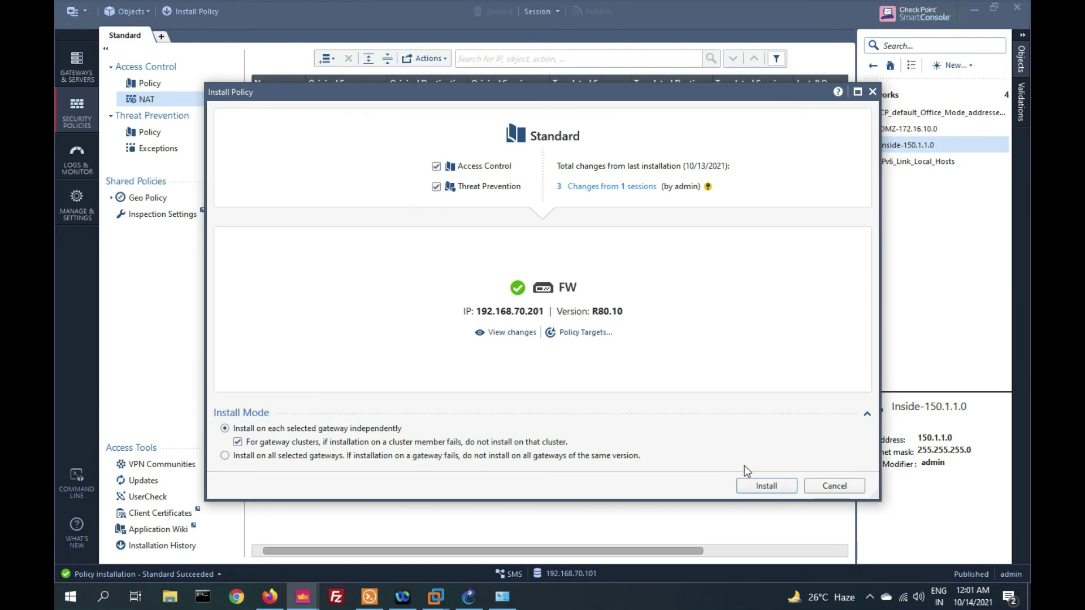
left_click(789, 487)
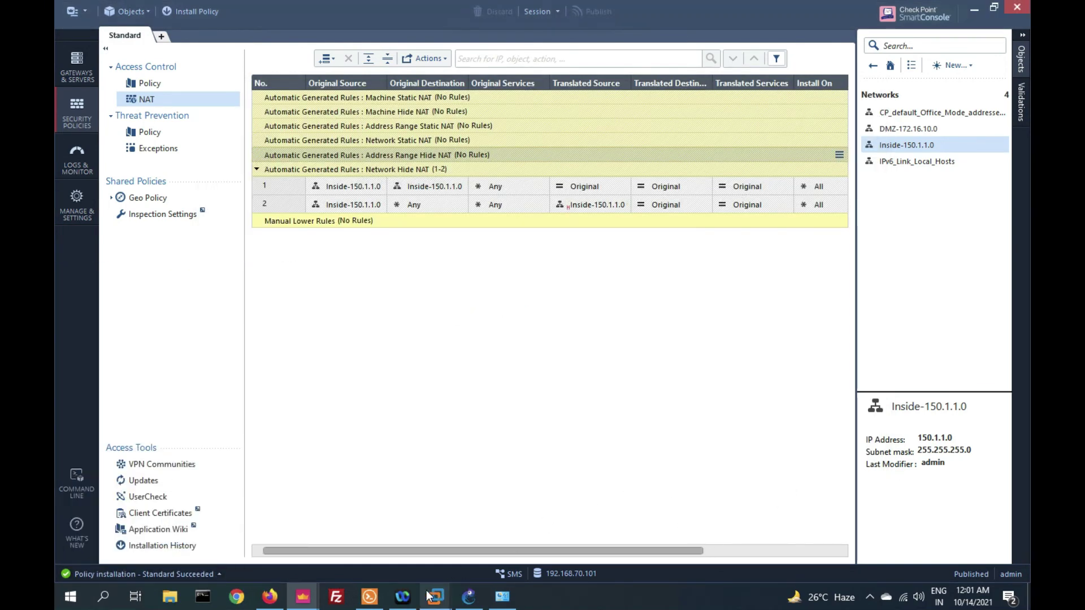
Switch to the R1 console in Solar-PuTTY and ping 8.8.8.8 from source 150.1.1.1.
left_click(369, 596)
type("ping")
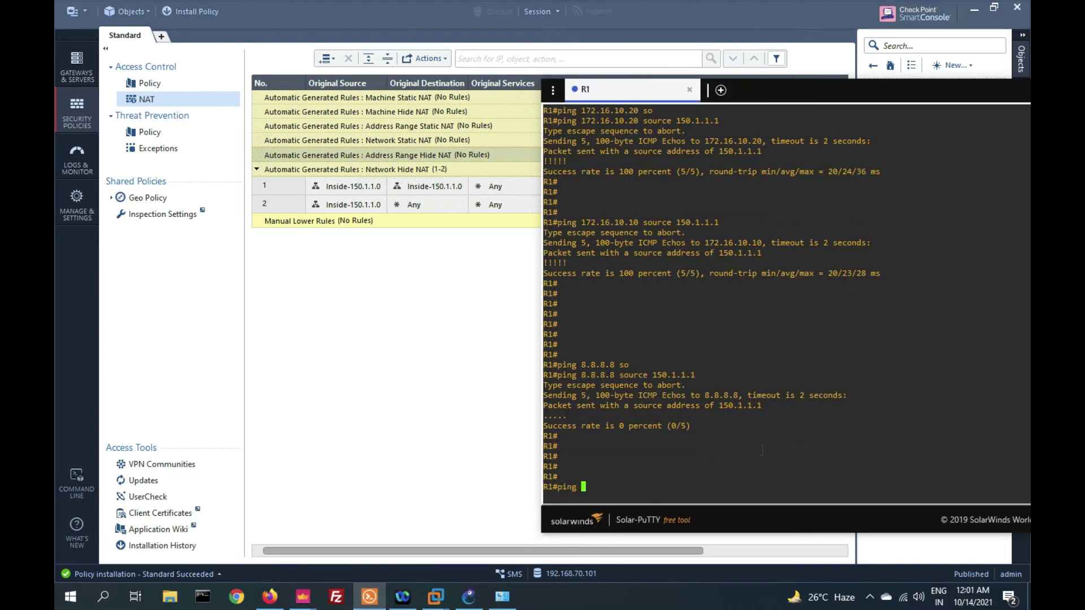
key("Up")
key("Return")
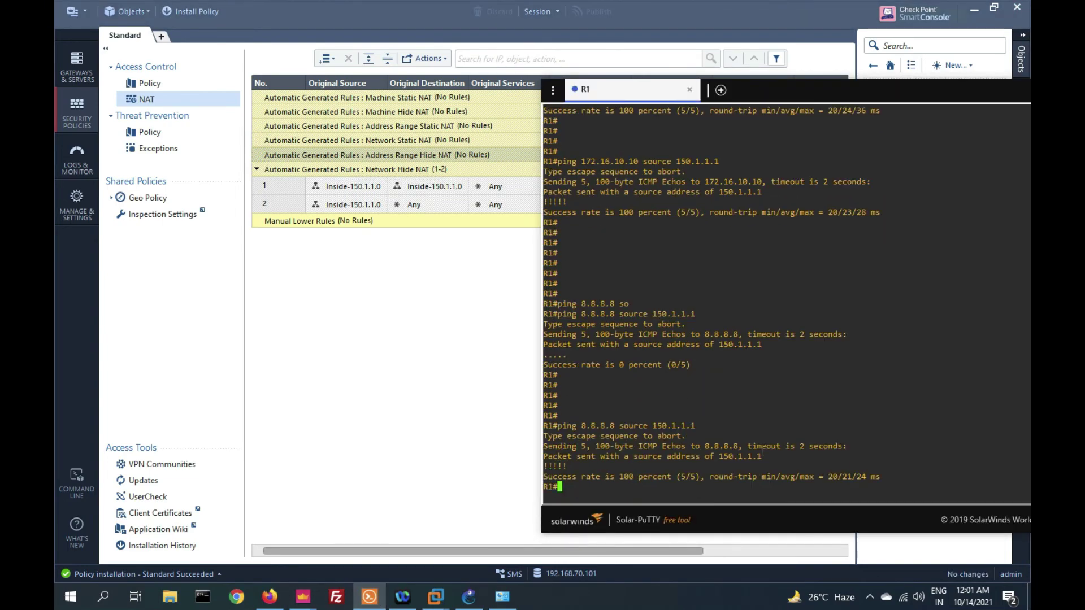
key("Return")
key("Return")
key("Return")
key("Return")
key("Return")
key("Return")
key("Return")
key("Return")
key("Return")
key("Return")
key("Return")
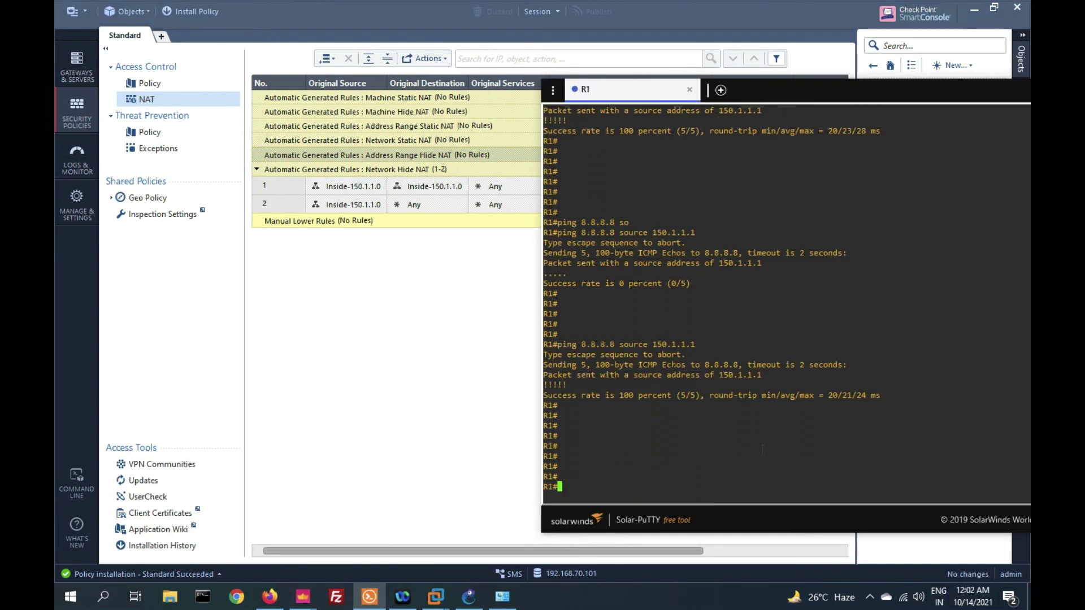
Ping DMZ server 172.16.10.10 from R1 with source 150.1.1.1.
key("Up")
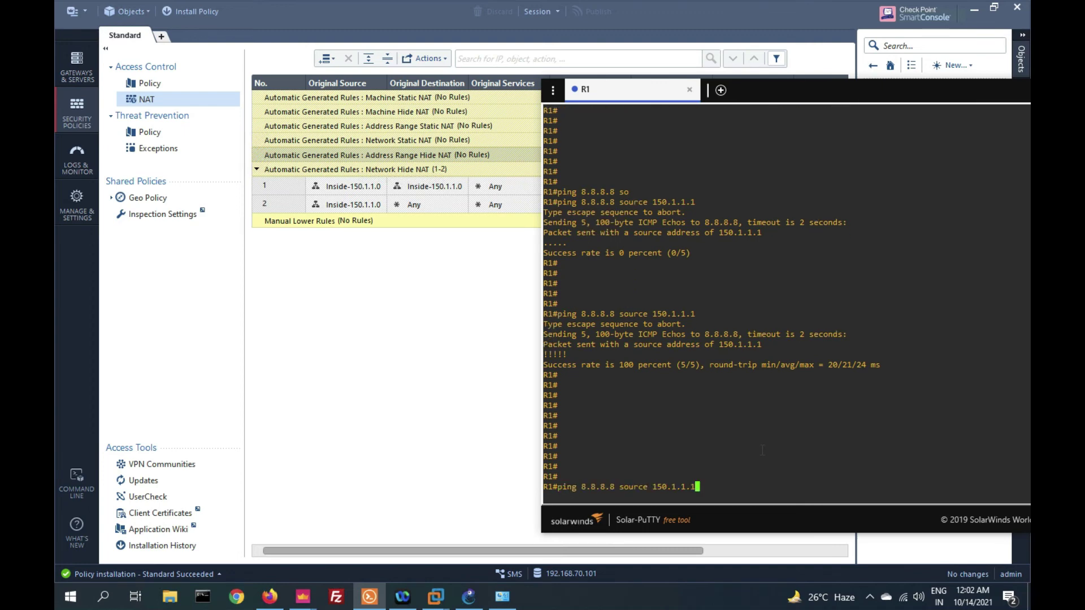
key("Left")
key("Left")
key("Left")
key("Left")
key("Left")
key("Left")
key("Left")
key("Left")
key("Left")
key("Left")
key("Left")
key("Left")
key("Left")
key("Left")
key("Left")
key("Left")
key("Left")
key("BackSpace")
key("BackSpace")
key("BackSpace")
key("BackSpace")
key("BackSpace")
key("BackSpace")
key("BackSpace")
type("172.16.10.20")
key("ctrl+e")
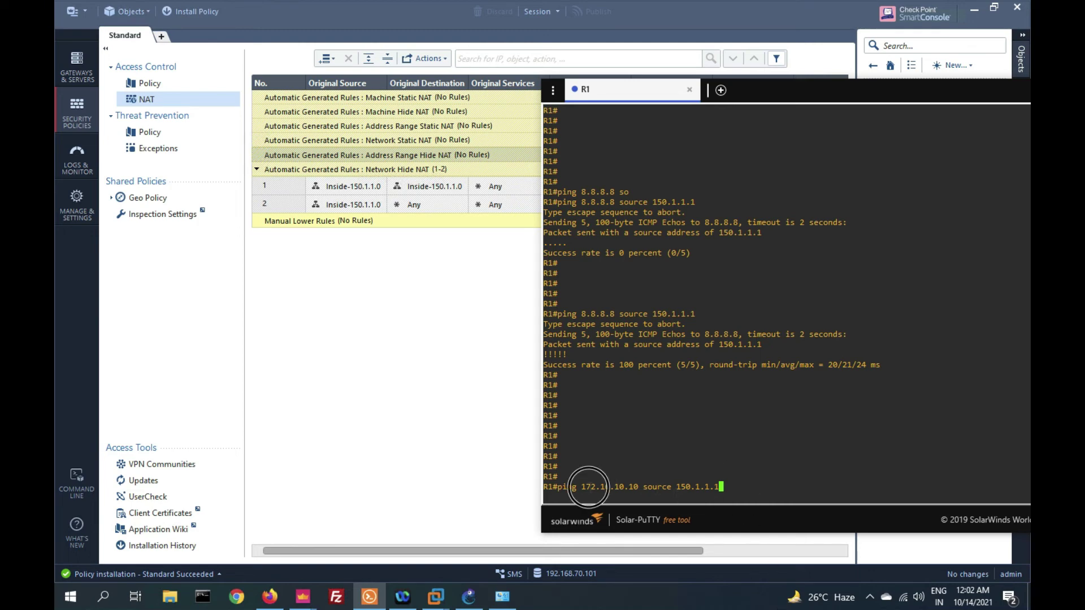
left_click_drag(586, 486, 637, 487)
key("Return")
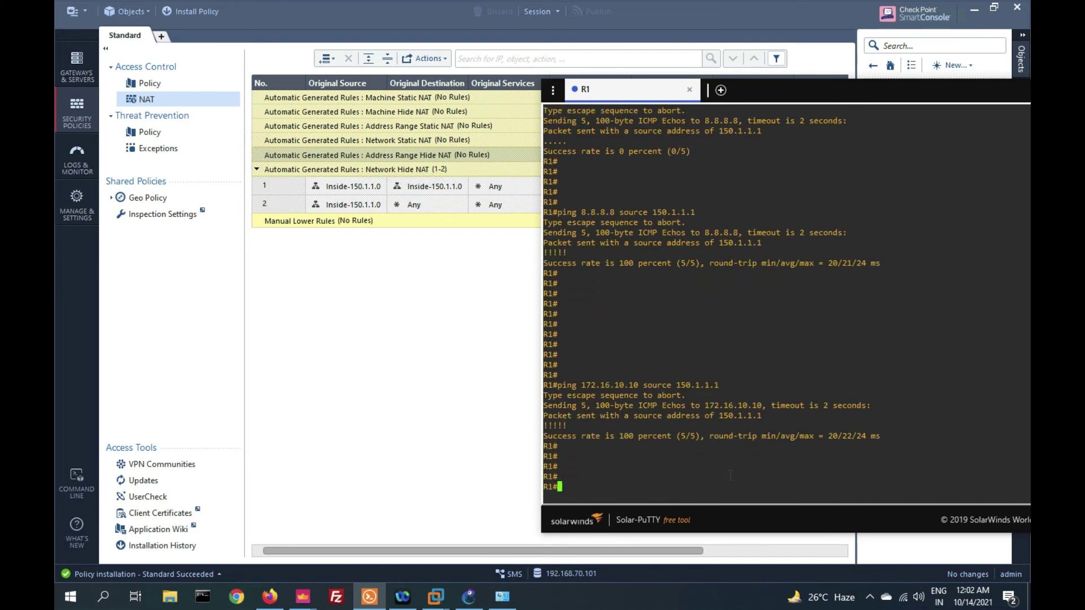
Ping DMZ server 172.16.10.20 from R1 with source 150.1.1.1.
key("Up")
key("Left")
key("Left")
key("Left")
key("Left")
key("Left")
key("Left")
key("Left")
key("Left")
key("Left")
key("Left")
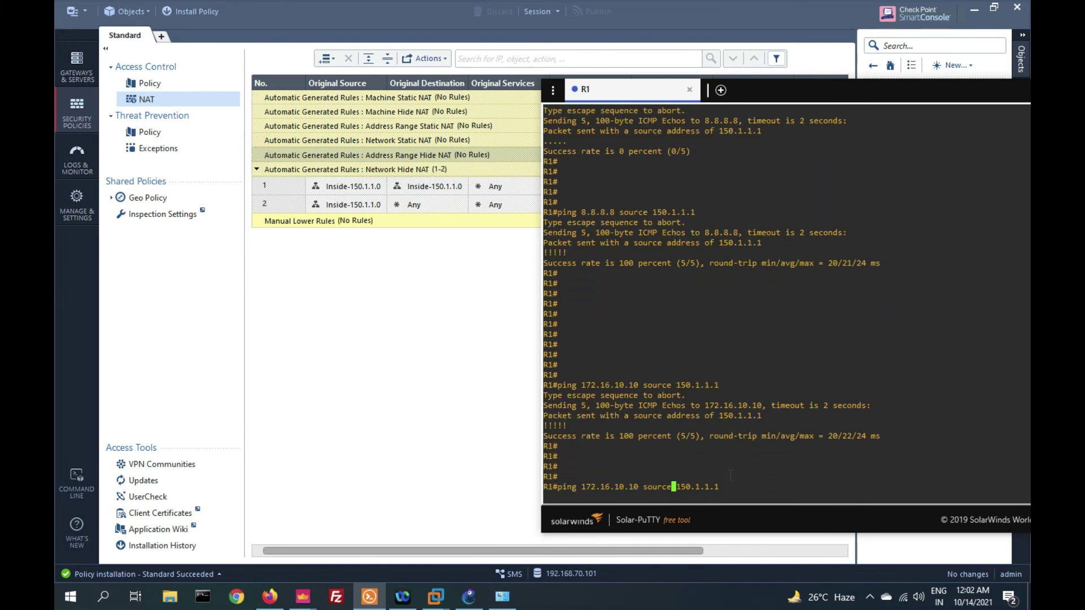
key("Left")
key("Left")
key("Left")
key("Left")
key("Left")
key("Left")
key("Left")
key("BackSpace")
key("BackSpace")
type("20")
key("Return")
key("Return")
key("Return")
key("Return")
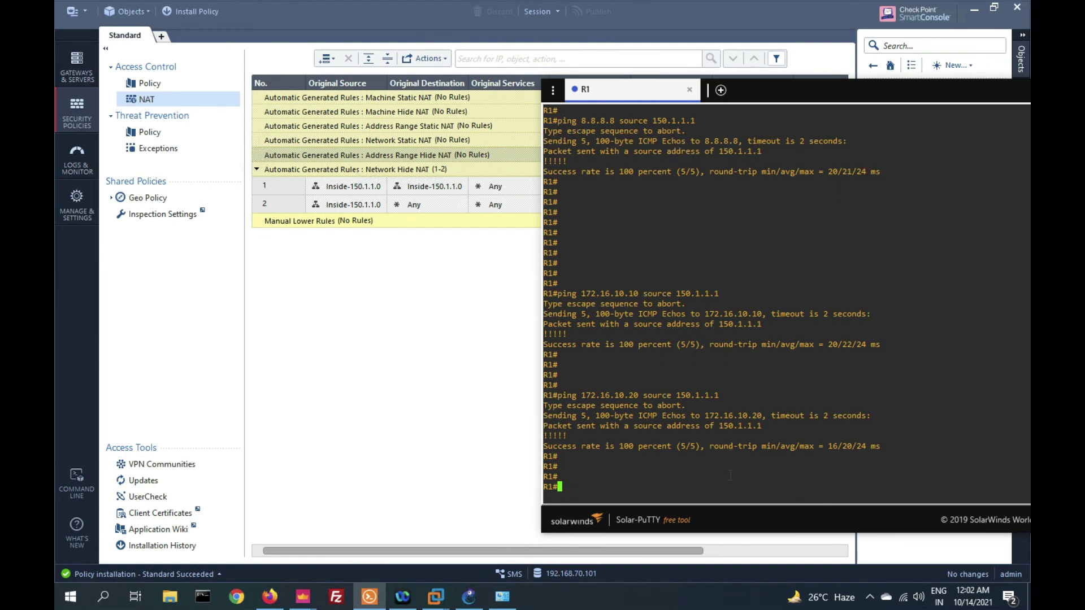
Return to the SmartConsole traffic logs filtered by source 150.1.1.1 and refresh them.
left_click(77, 164)
left_click(81, 169)
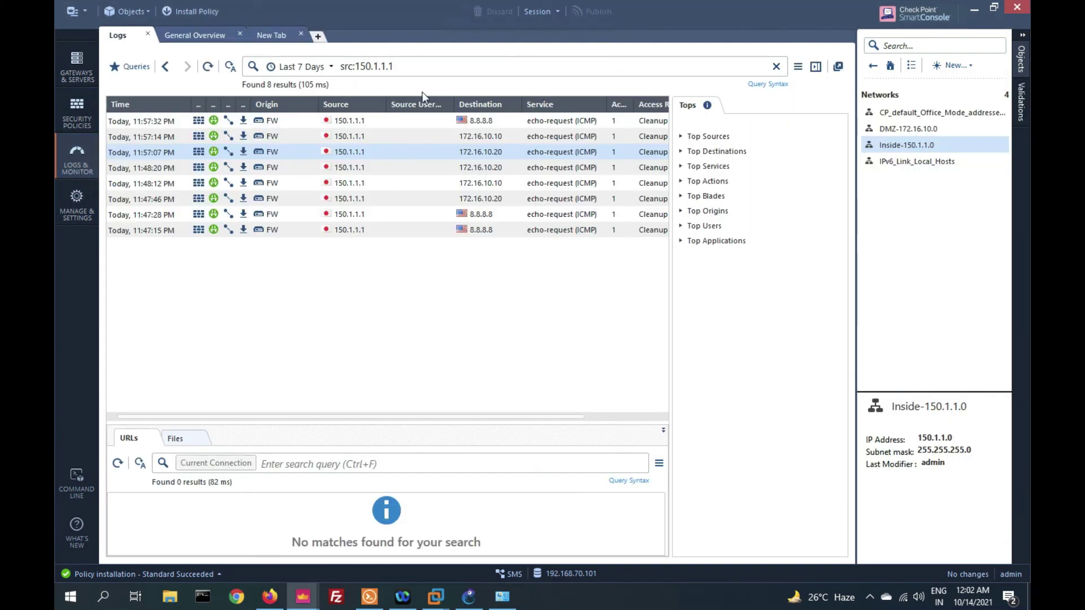
left_click(208, 66)
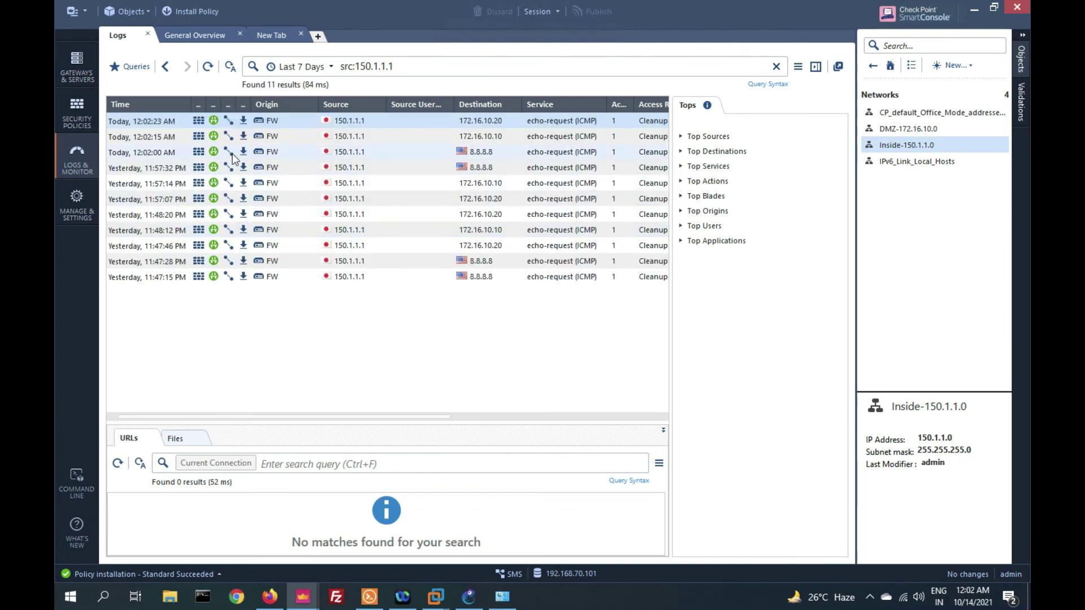
Examine source, destination and translated source IP in the newest 8.8.8.8 log entry, and compare the translated address with the GNS3 topology.
double_click(359, 152)
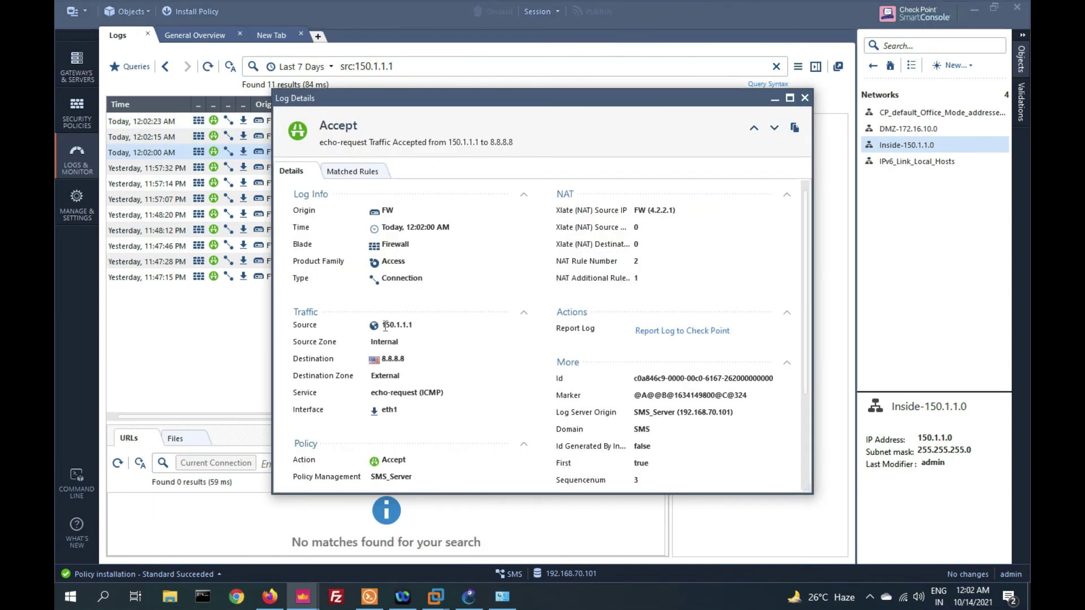
left_click_drag(366, 325, 426, 324)
left_click_drag(403, 362, 370, 367)
left_click_drag(649, 214, 676, 216)
key("alt+Tab")
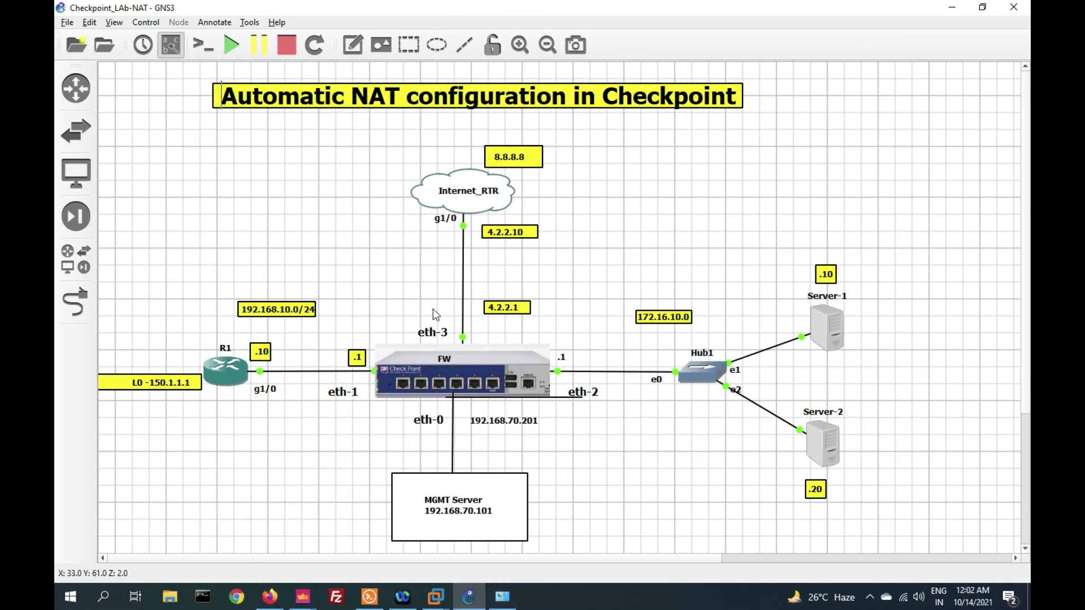
In SmartConsole, examine source, destination and translated source IP in the newest 172.16.10.10 log entry, and compare them with the GNS3 topology.
left_click(302, 598)
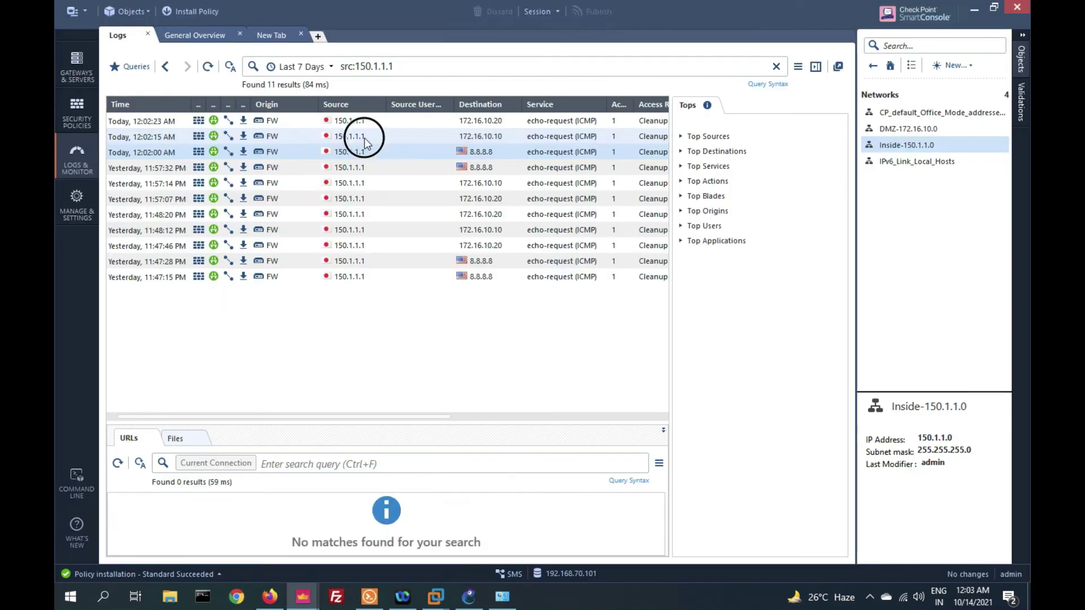
double_click(364, 136)
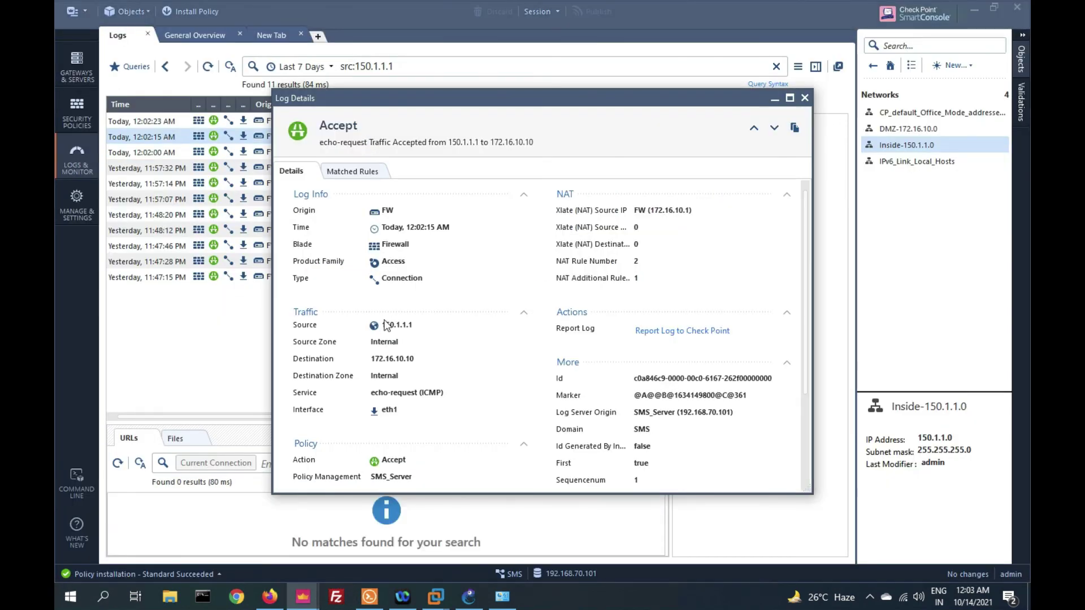
left_click_drag(383, 325, 425, 324)
left_click(369, 362)
left_click_drag(649, 214, 691, 214)
left_click(471, 596)
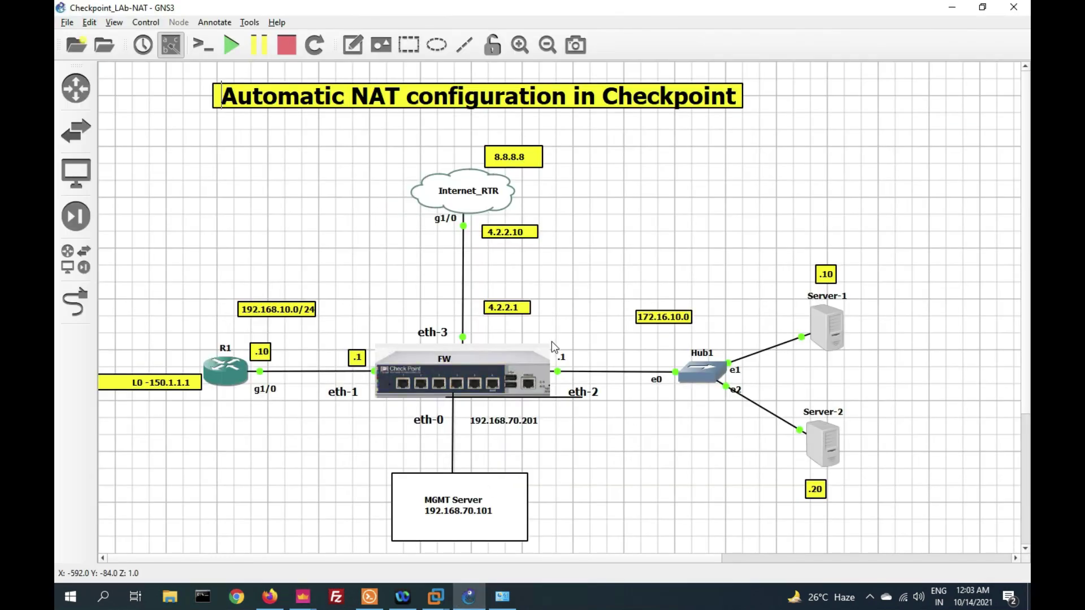